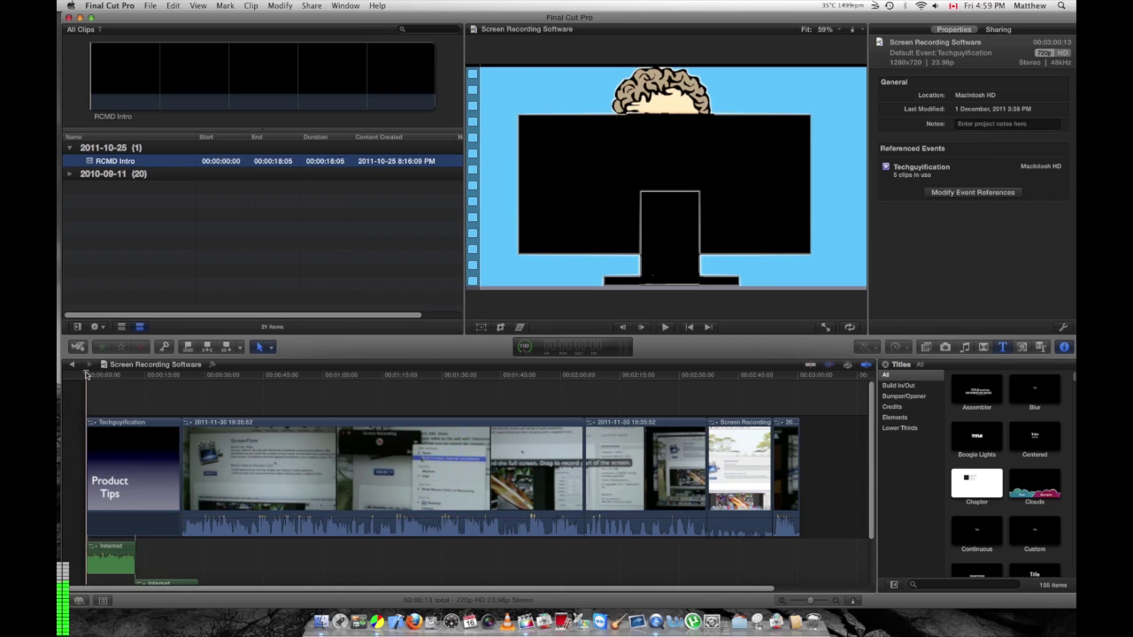
- Scrub the timeline to about 00:00:15:00 so the Product Tips and Reviews title shows
left_click_drag(86, 375, 149, 398)
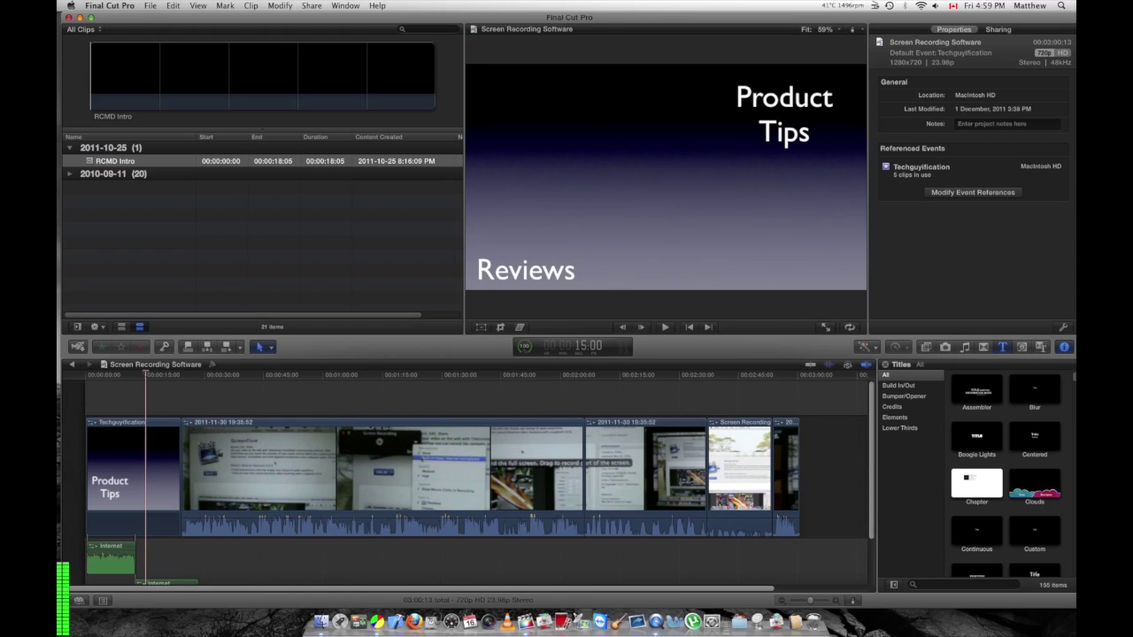
- Open the Create a DVD dialog for the project from the Share menu
left_click(312, 5)
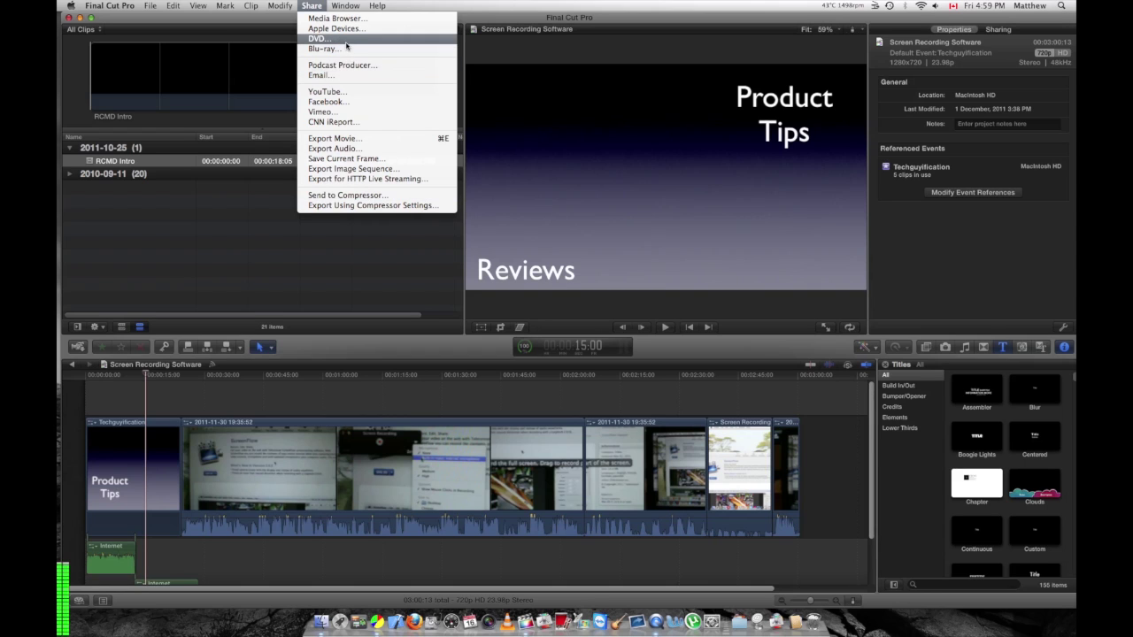
left_click(340, 44)
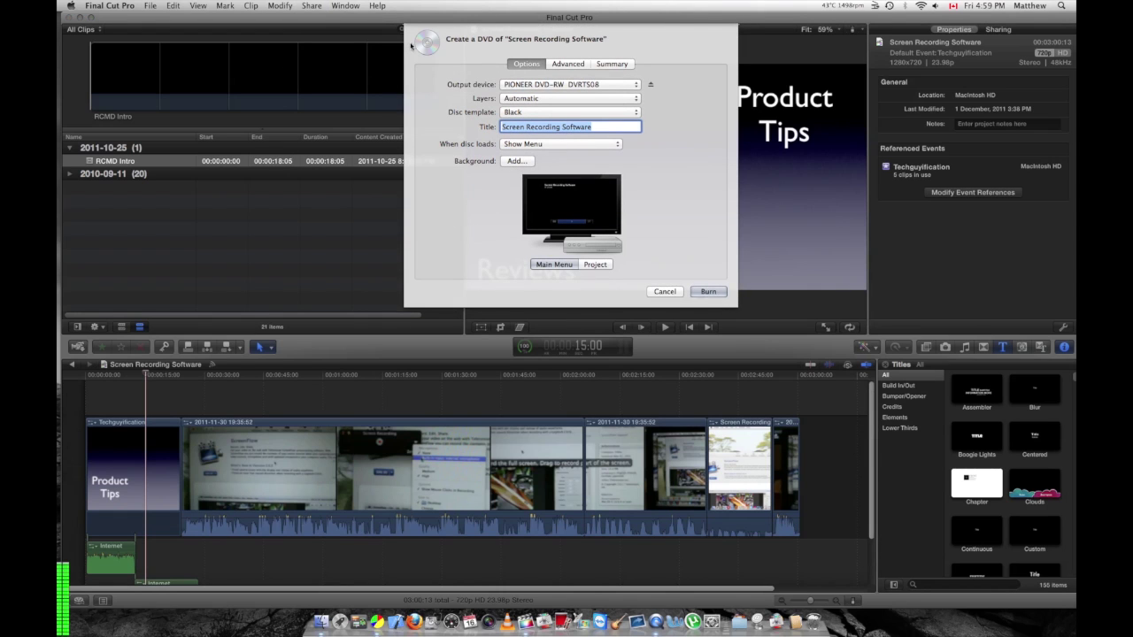
- Review the disc-load, template, layers and output device choices, trying the White template
left_click(566, 144)
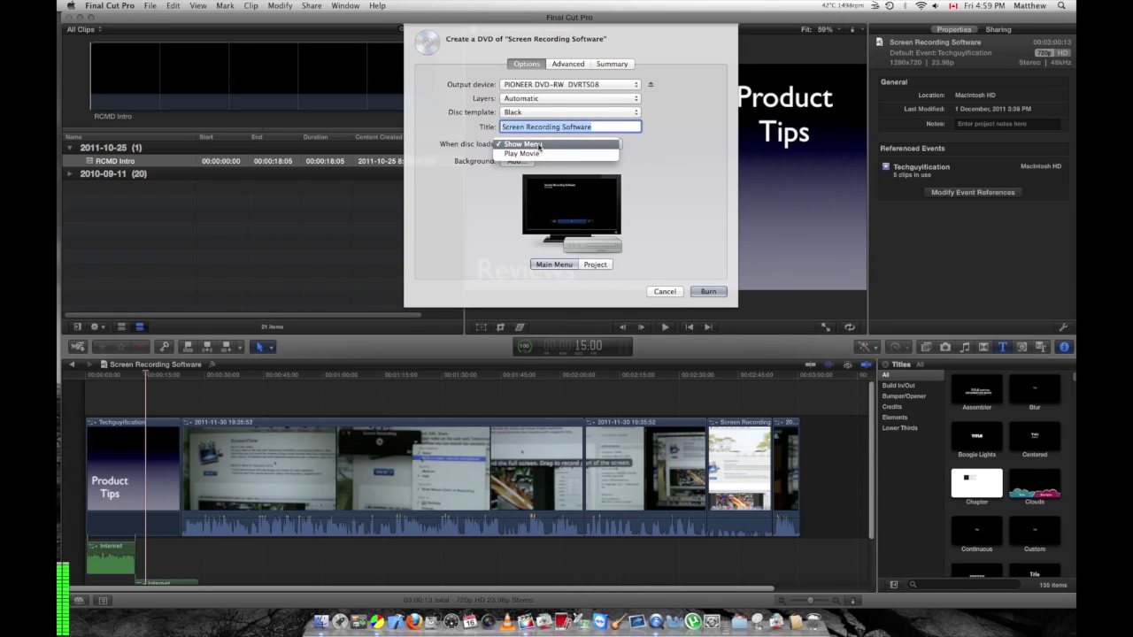
left_click(517, 144)
left_click(518, 146)
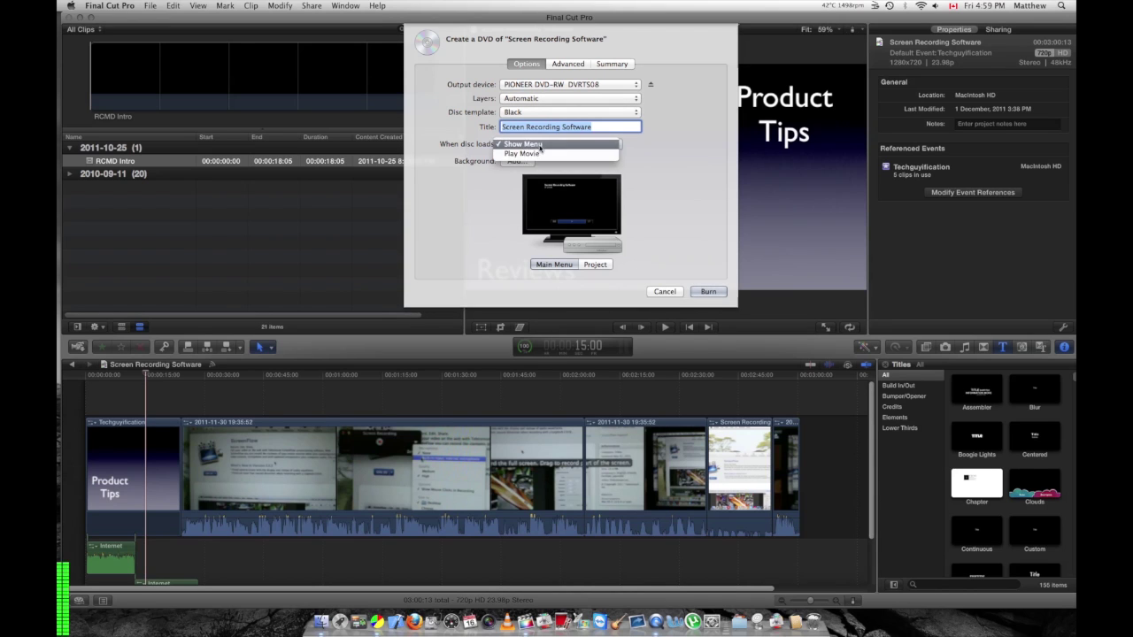
left_click(520, 146)
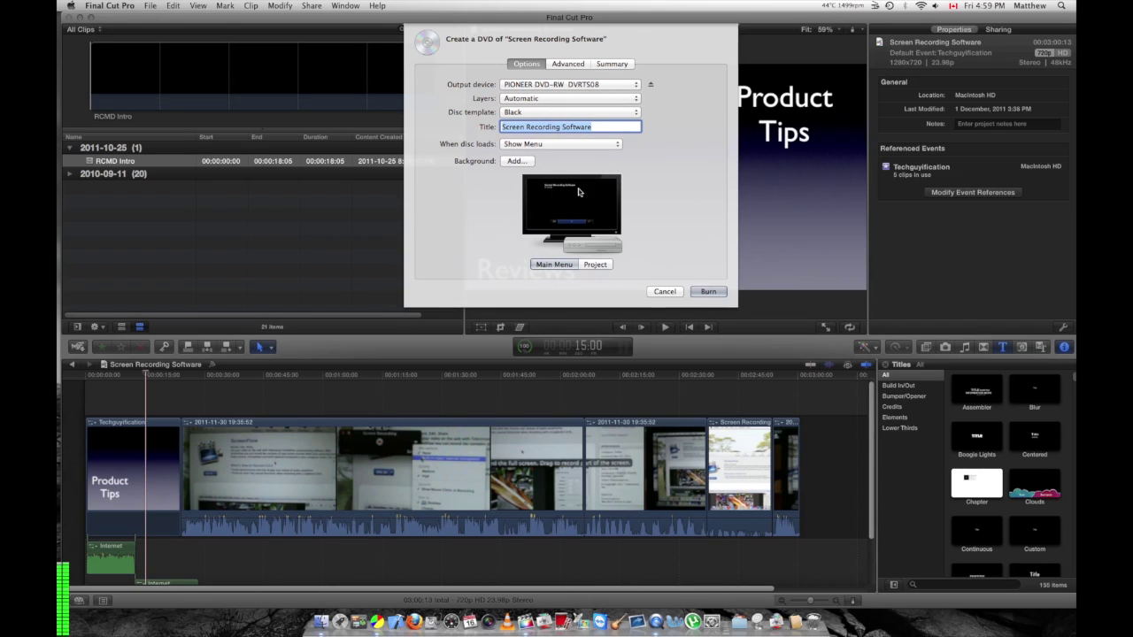
left_click(550, 116)
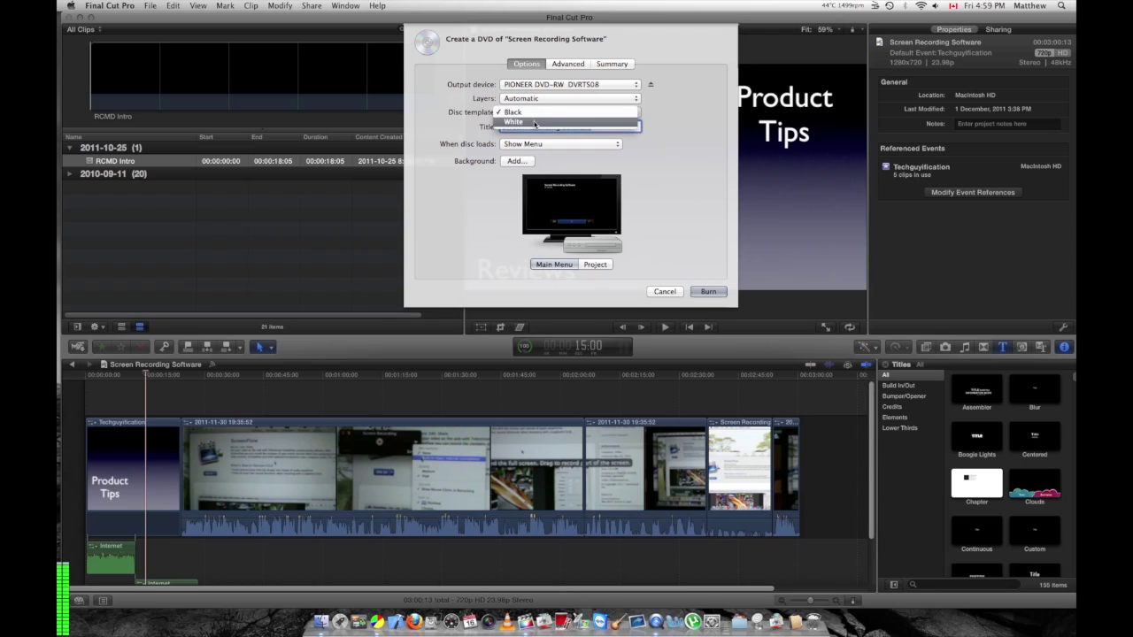
left_click(546, 124)
left_click(547, 100)
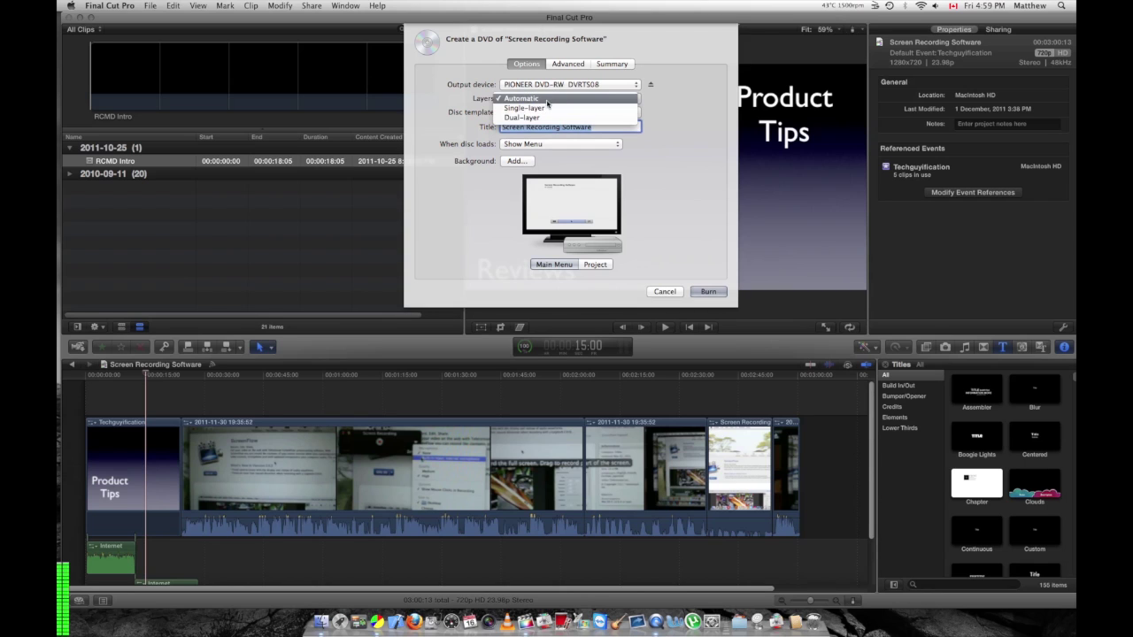
left_click(546, 100)
left_click(561, 85)
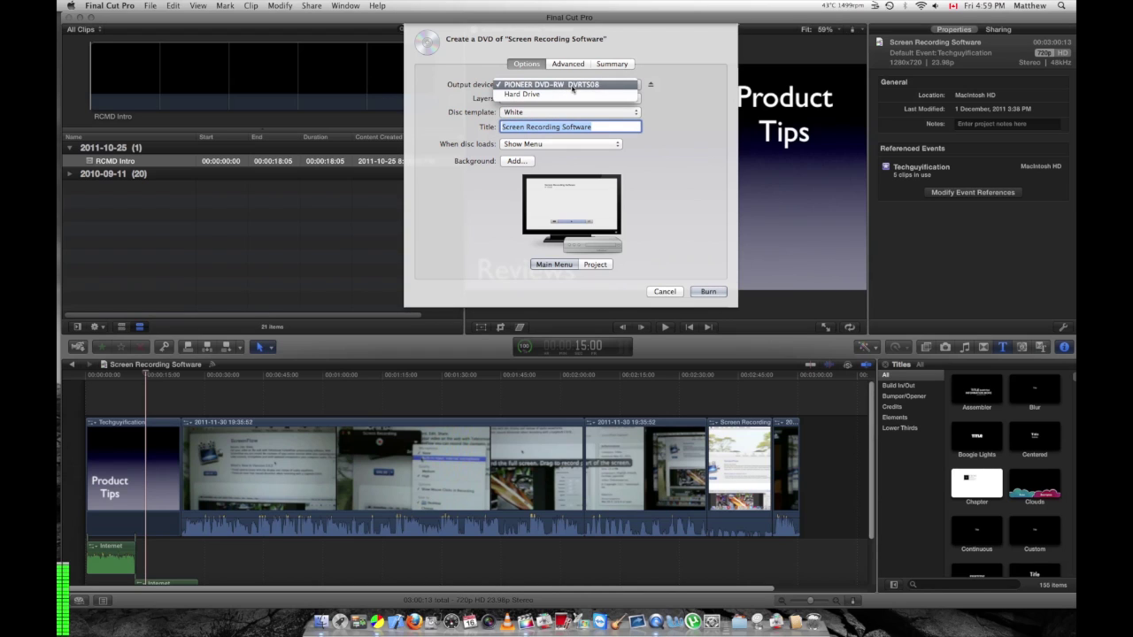
left_click(688, 131)
- Compare the Advanced and main DVD options and preview the disc menus
left_click(586, 66)
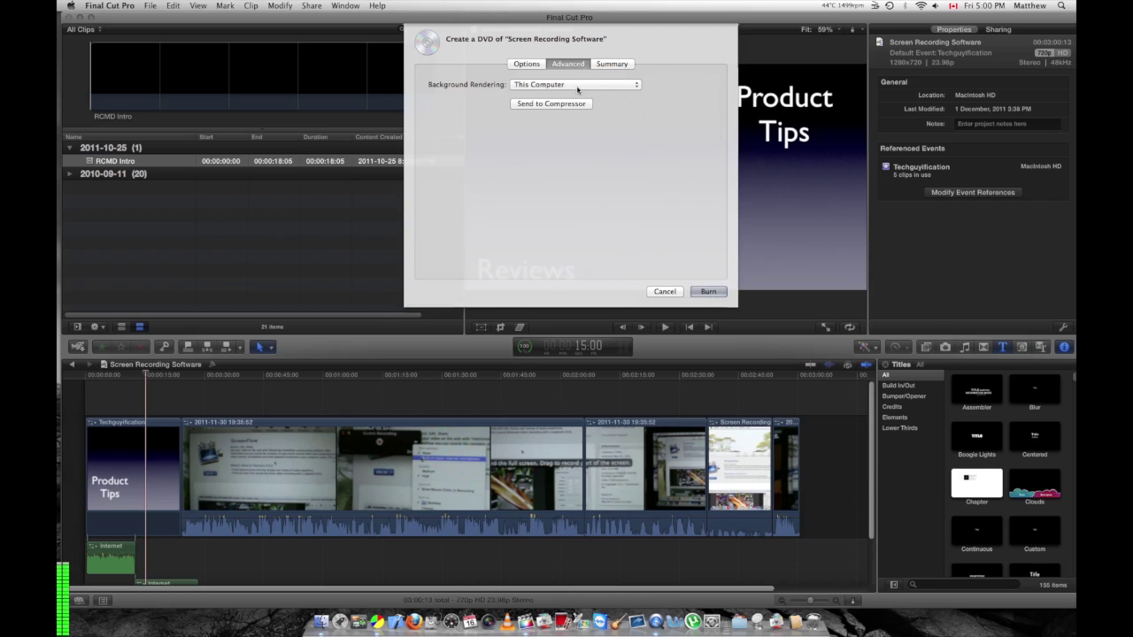
left_click(611, 64)
left_click(567, 64)
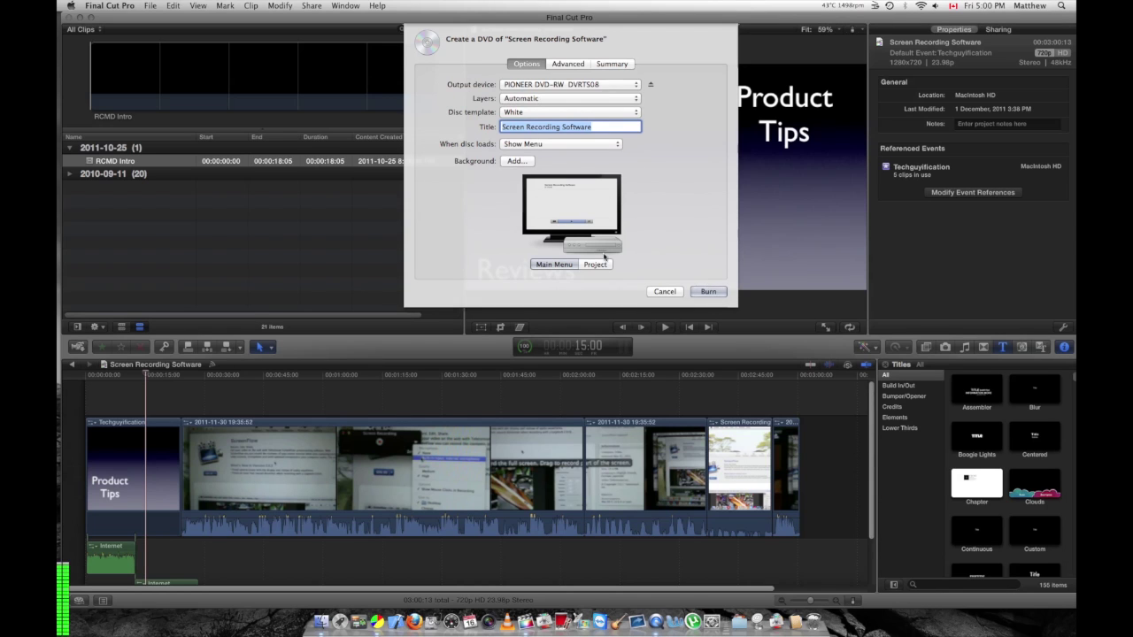
left_click(594, 264)
left_click(557, 266)
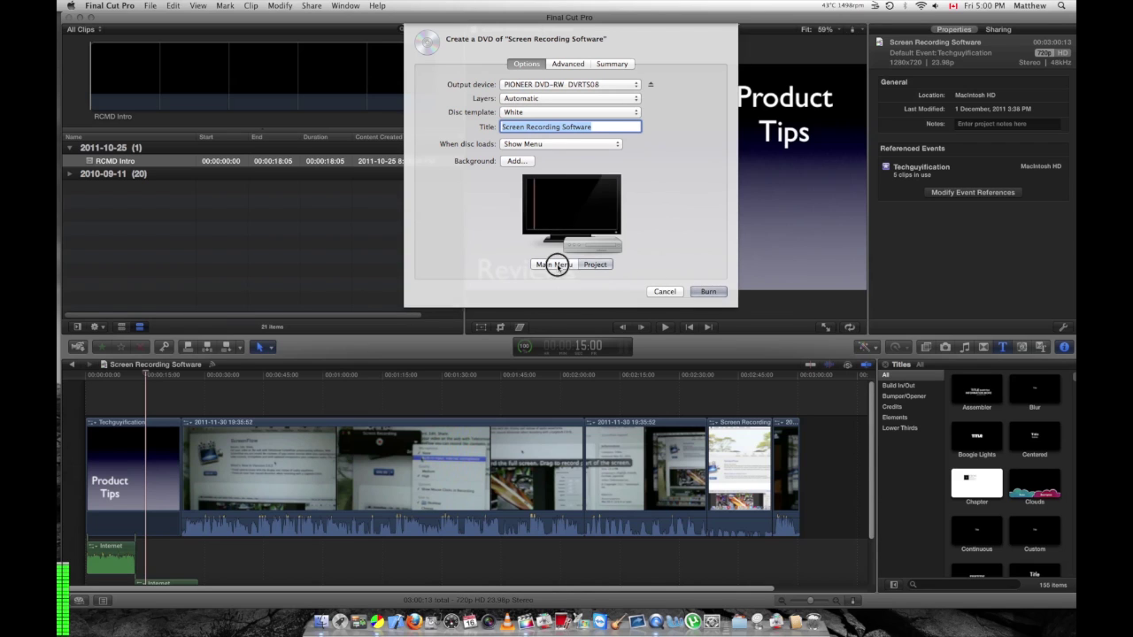
left_click(567, 64)
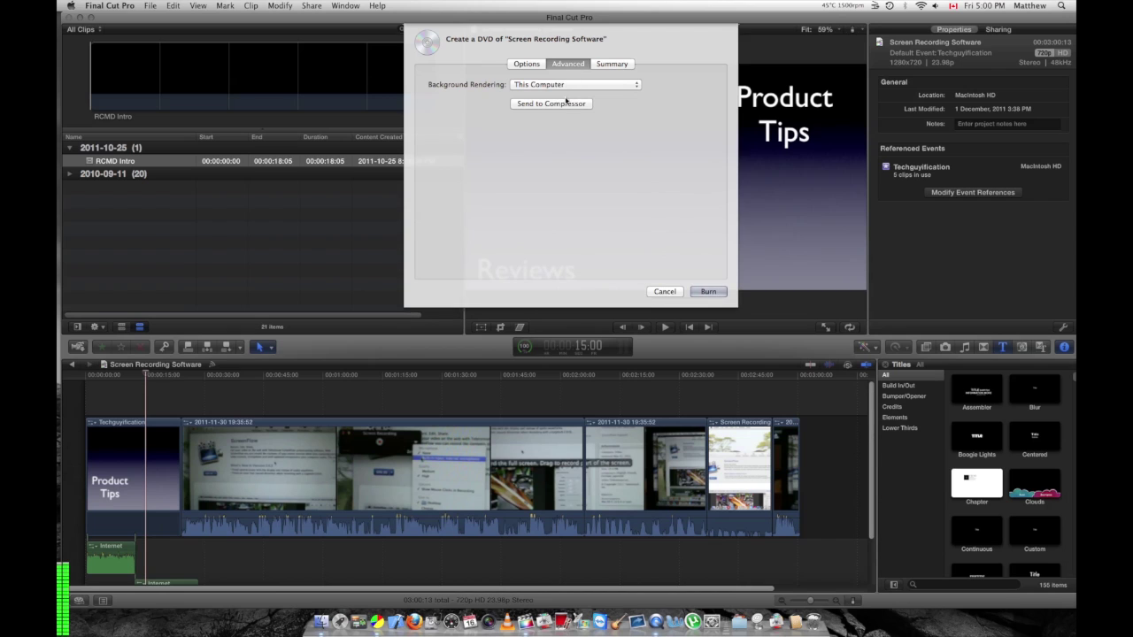
left_click(526, 63)
left_click(561, 66)
left_click(527, 63)
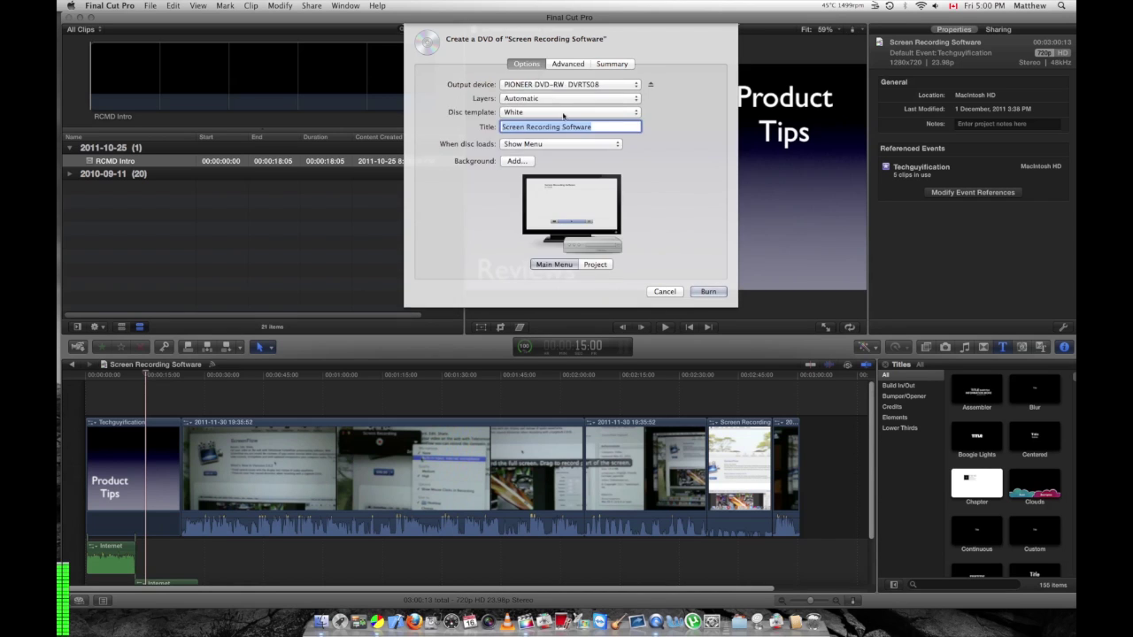
- Restore the Black template with Show Menu on load, then send the project to Compressor
left_click(563, 112)
left_click(566, 98)
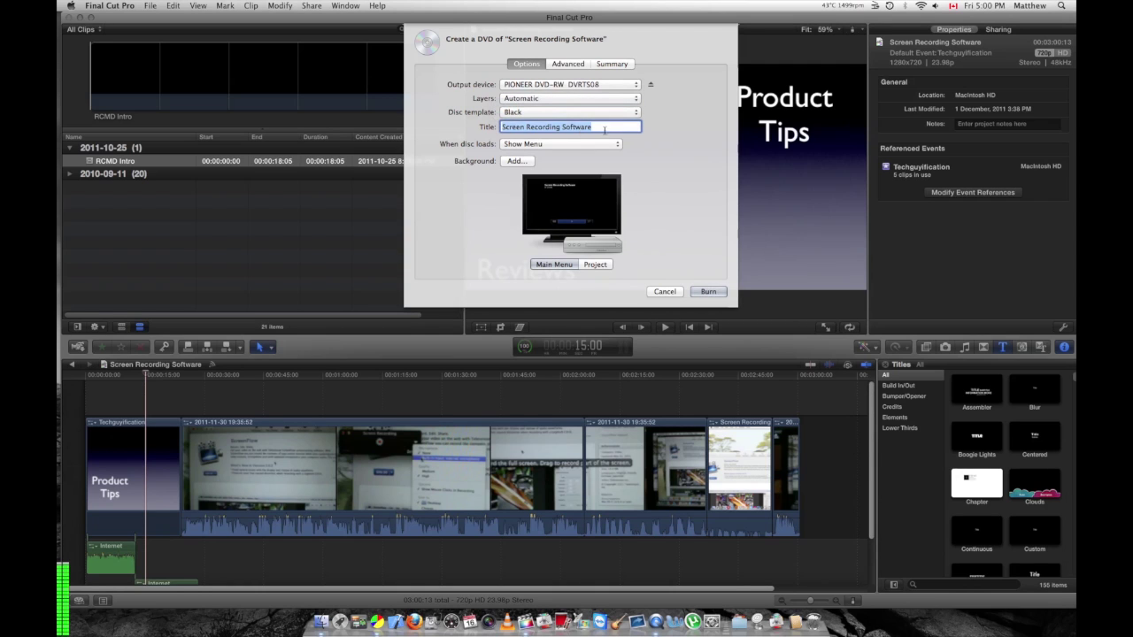
left_click(613, 130)
left_click(532, 143)
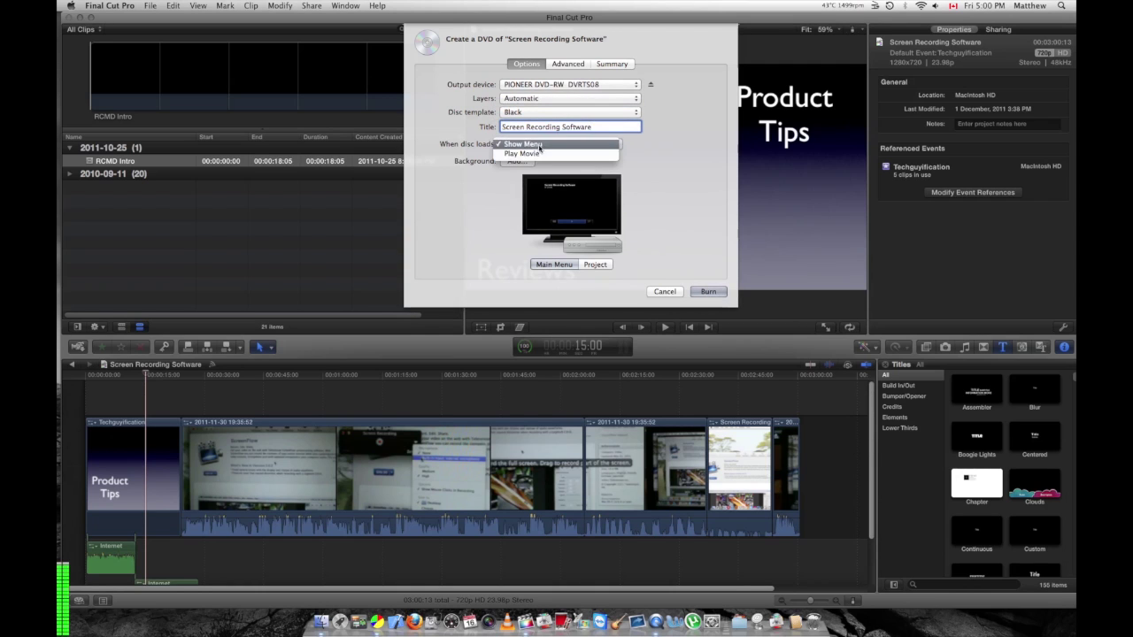
left_click(538, 145)
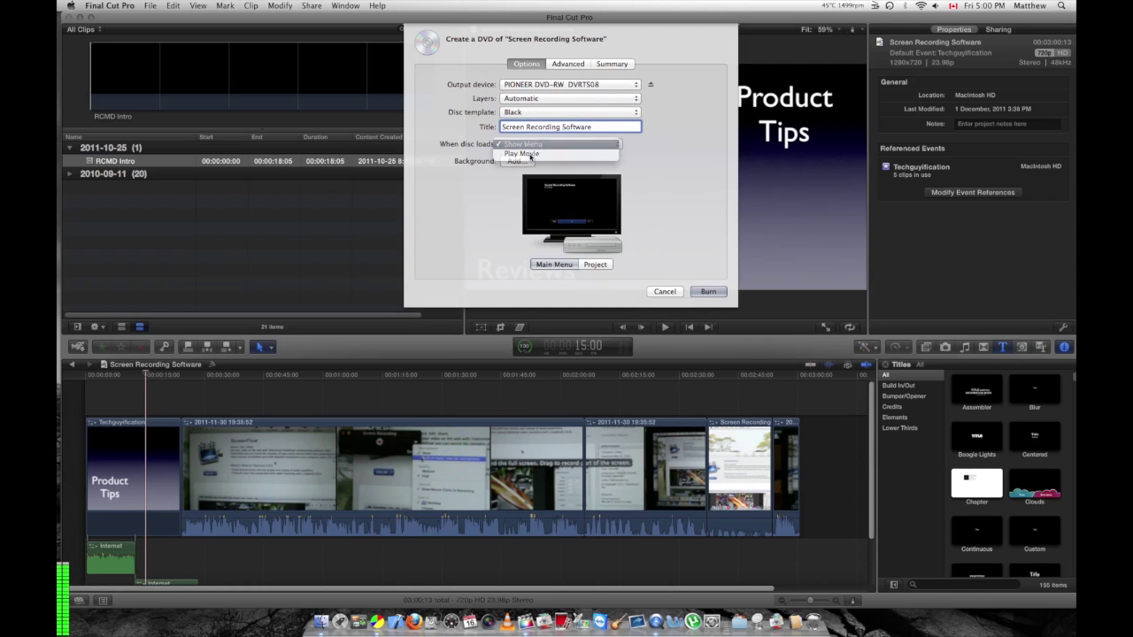
left_click(567, 64)
left_click(541, 104)
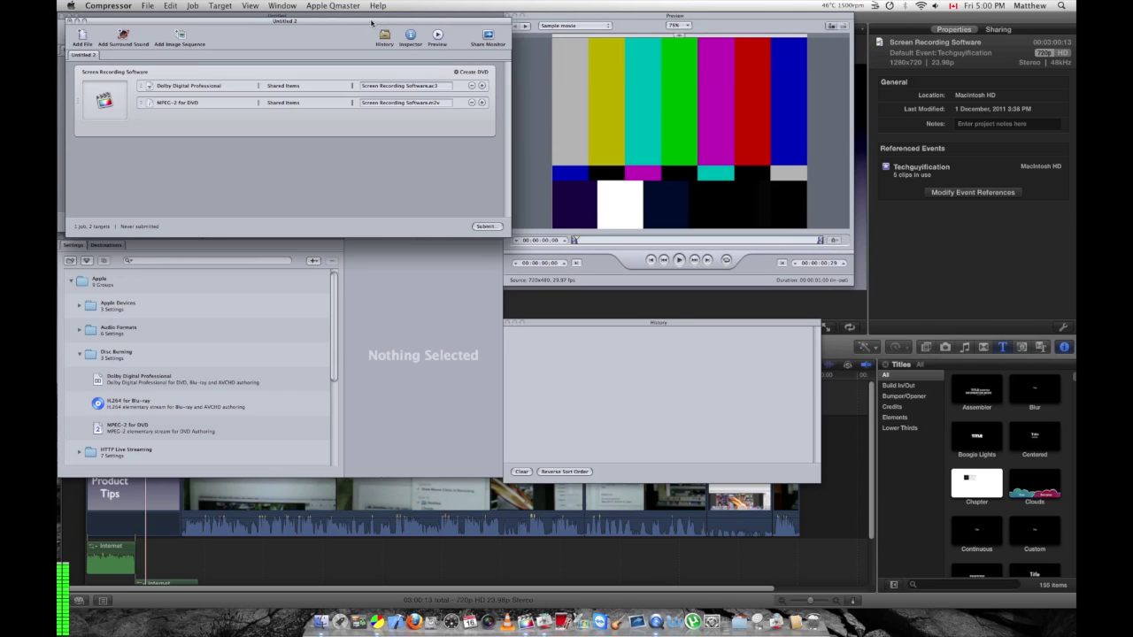
- Move the Untitled 2 batch window aside to reveal the other batch window
left_click_drag(372, 22, 672, 54)
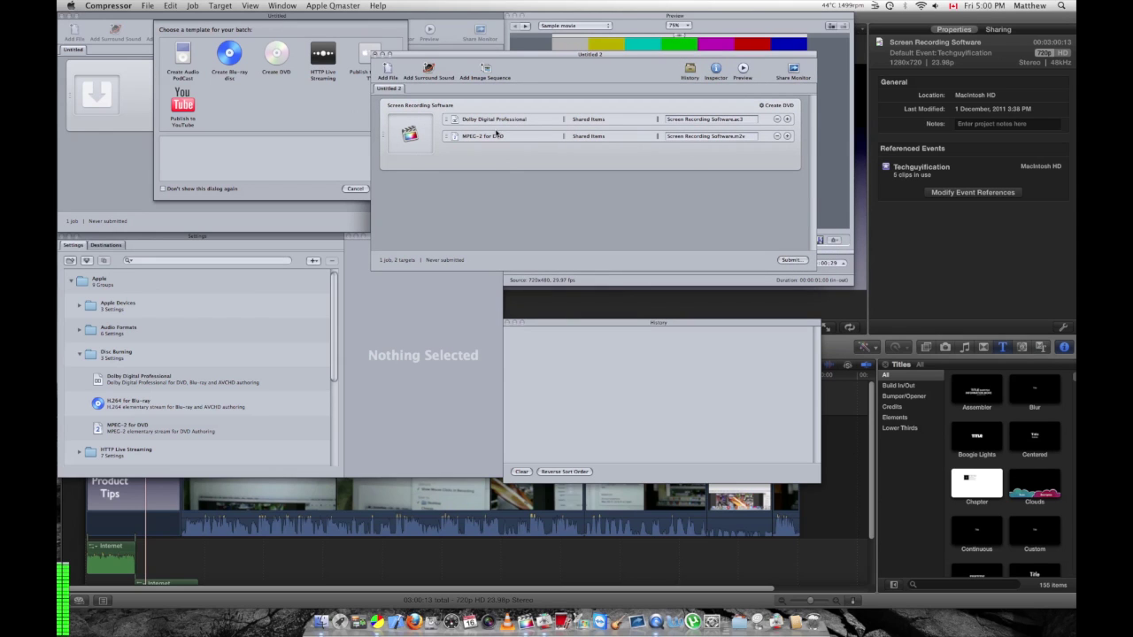
- Cancel the batch template chooser, close the empty Untitled batch and reposition Untitled 2
left_click(206, 72)
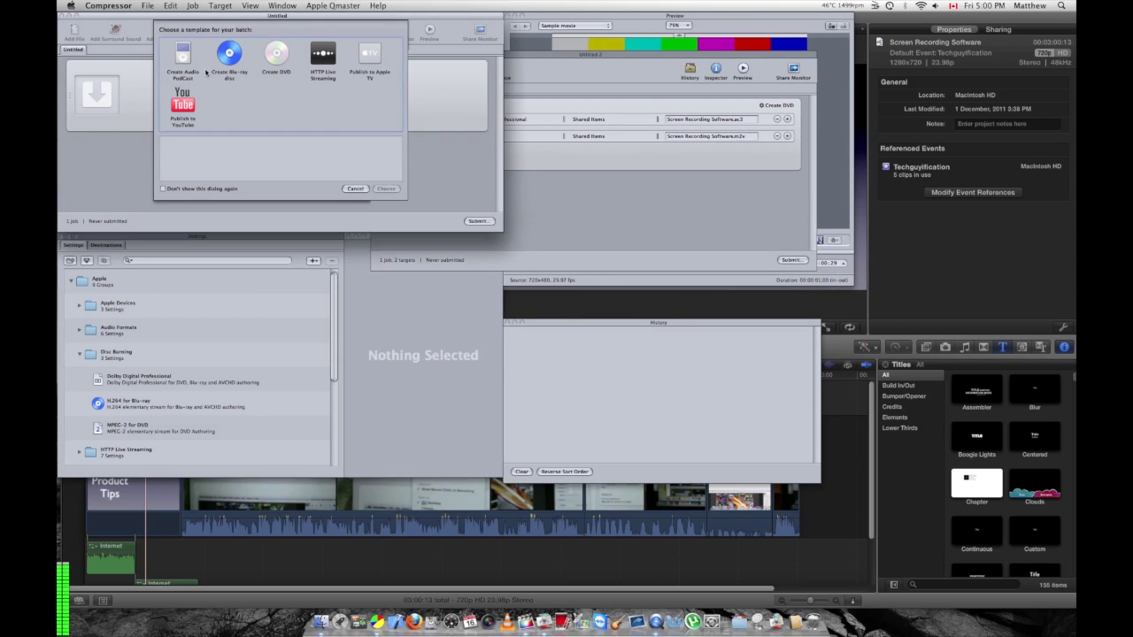
key("super+Tab")
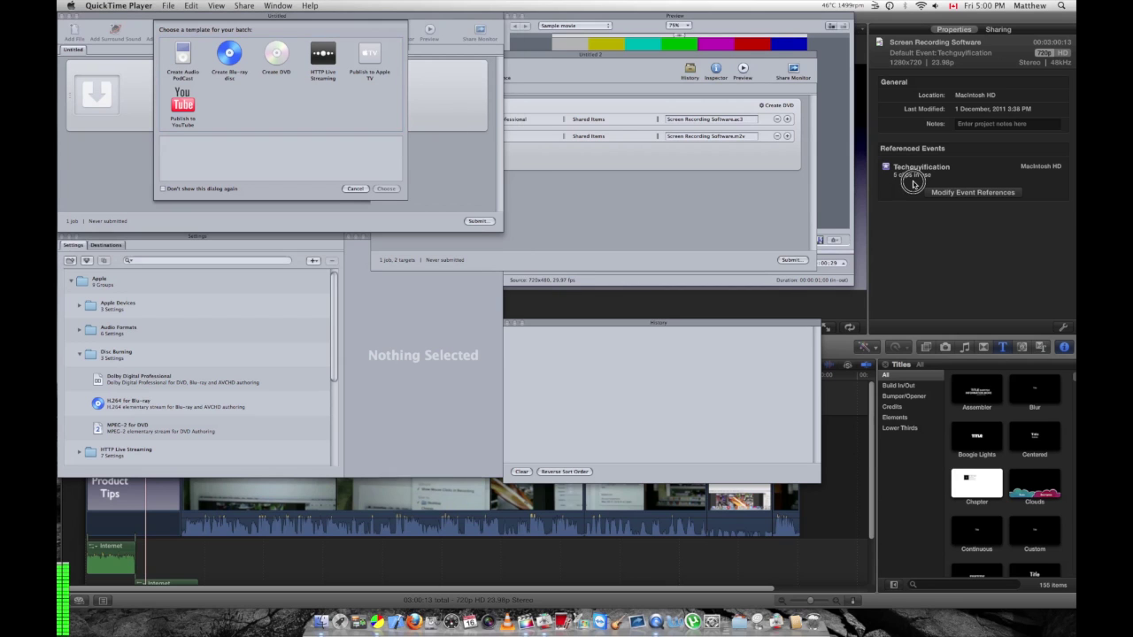
left_click(292, 17)
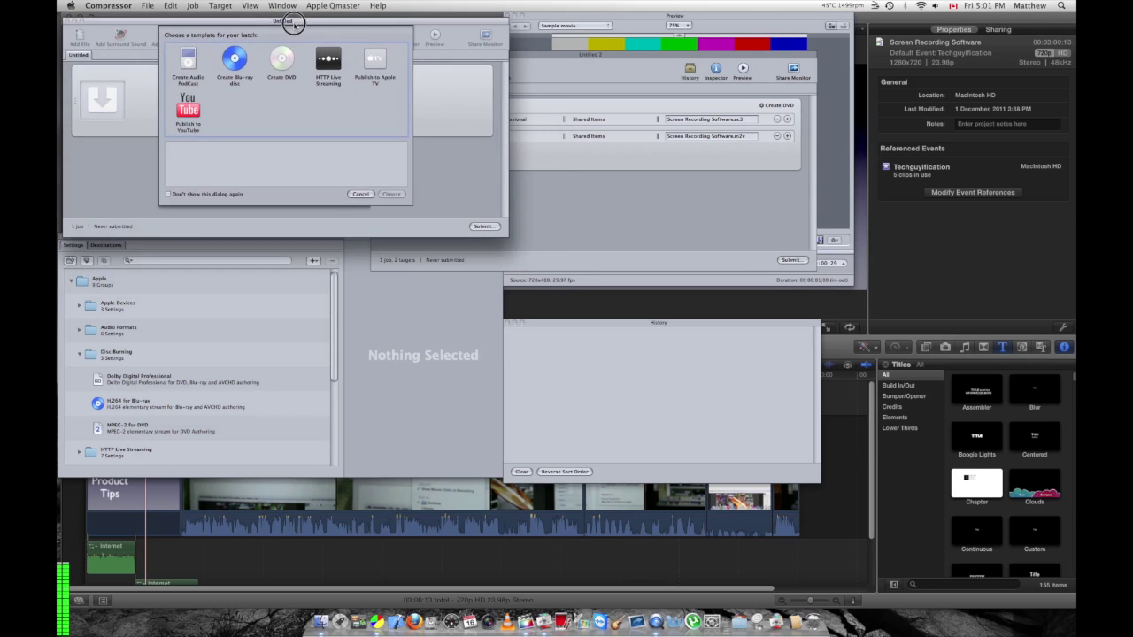
left_click_drag(290, 18, 286, 18)
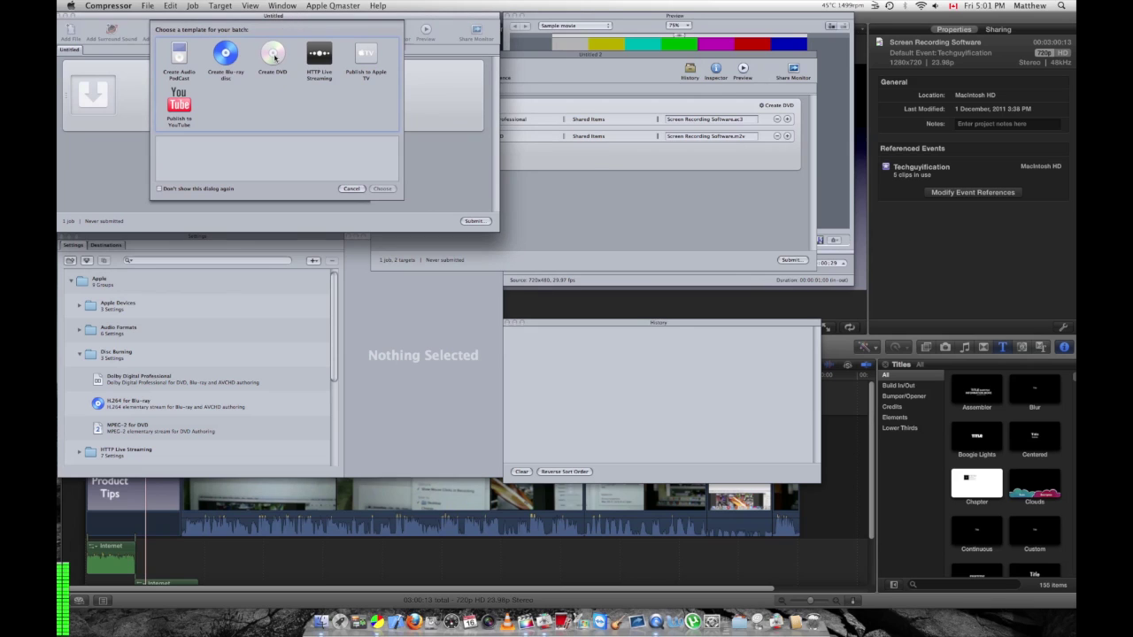
left_click(272, 57)
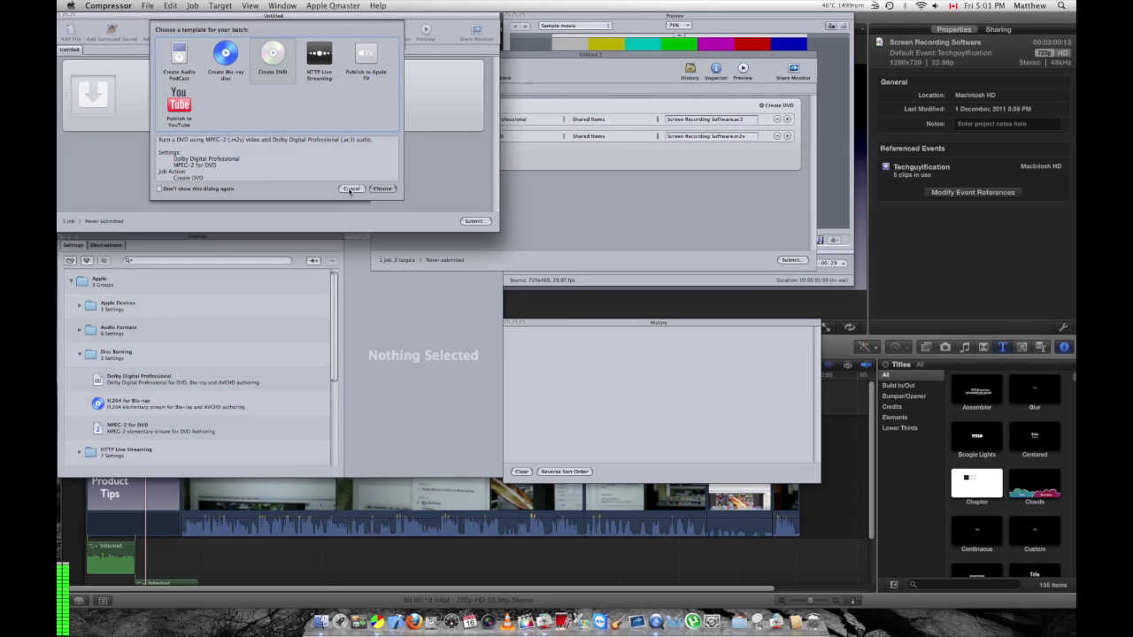
left_click(182, 113)
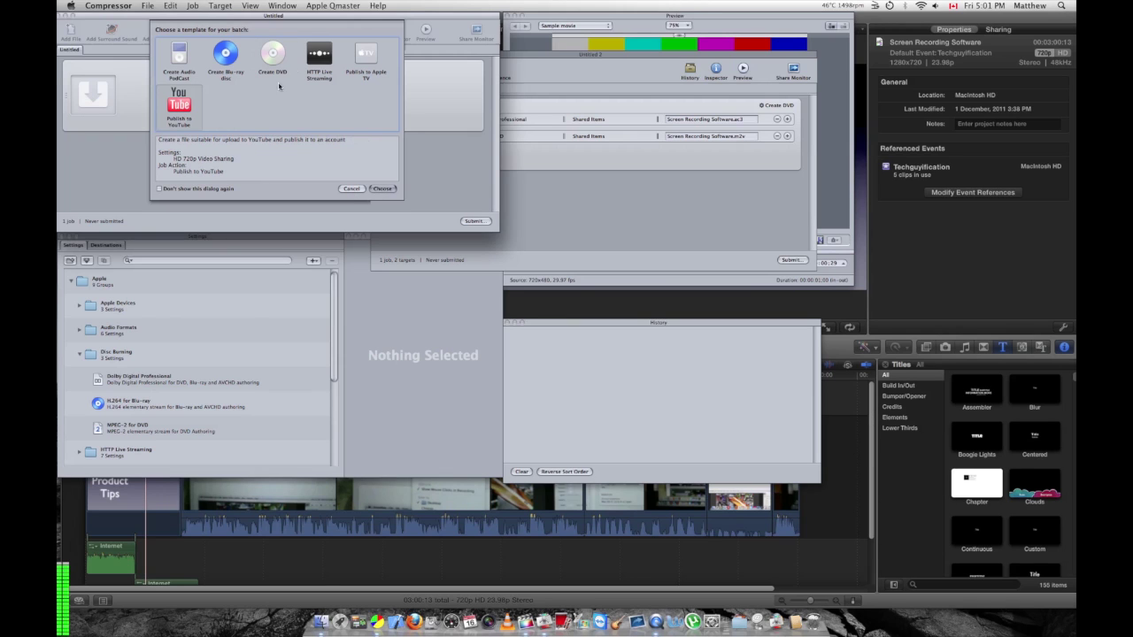
left_click(351, 189)
left_click(62, 16)
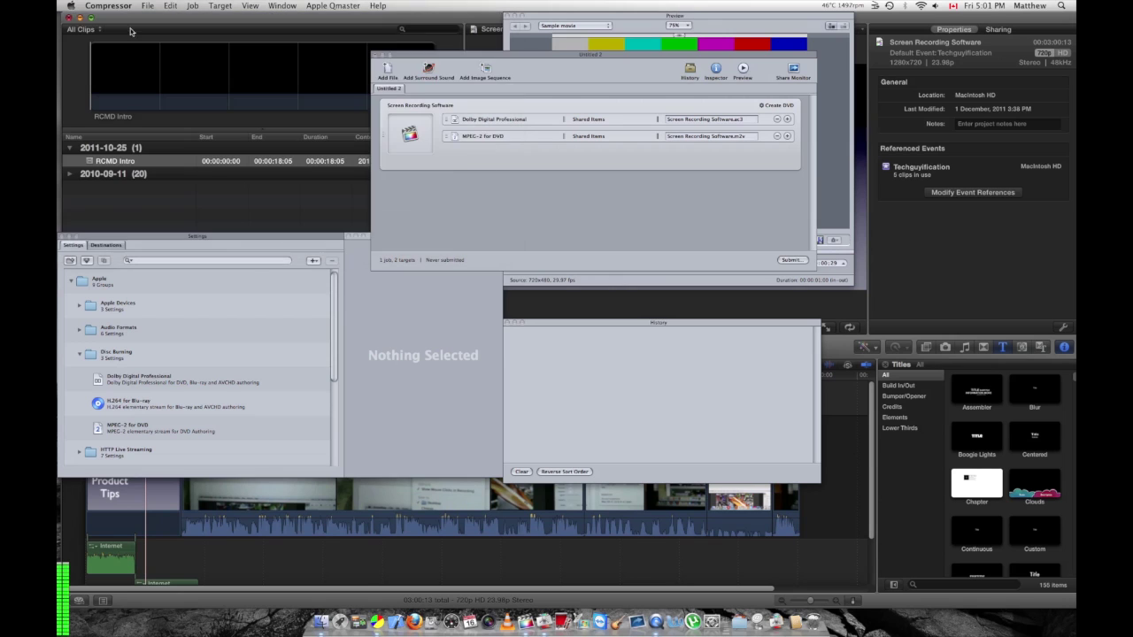
left_click_drag(664, 54, 350, 7)
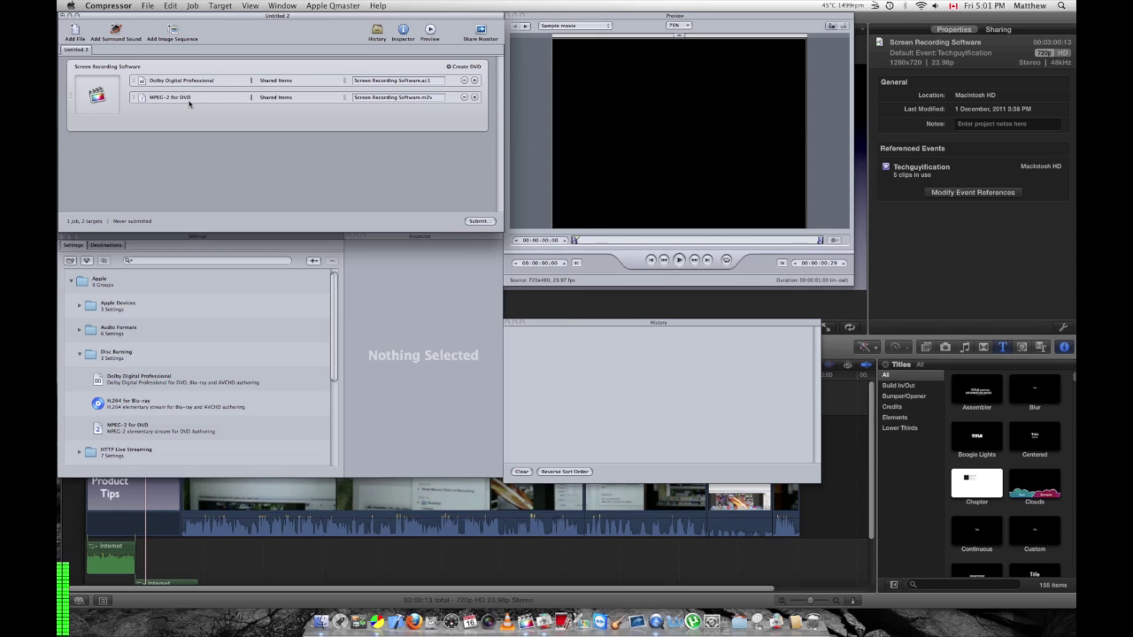
- Quit Final Cut Pro from its Dock icon menu
right_click(529, 610)
left_click(533, 571)
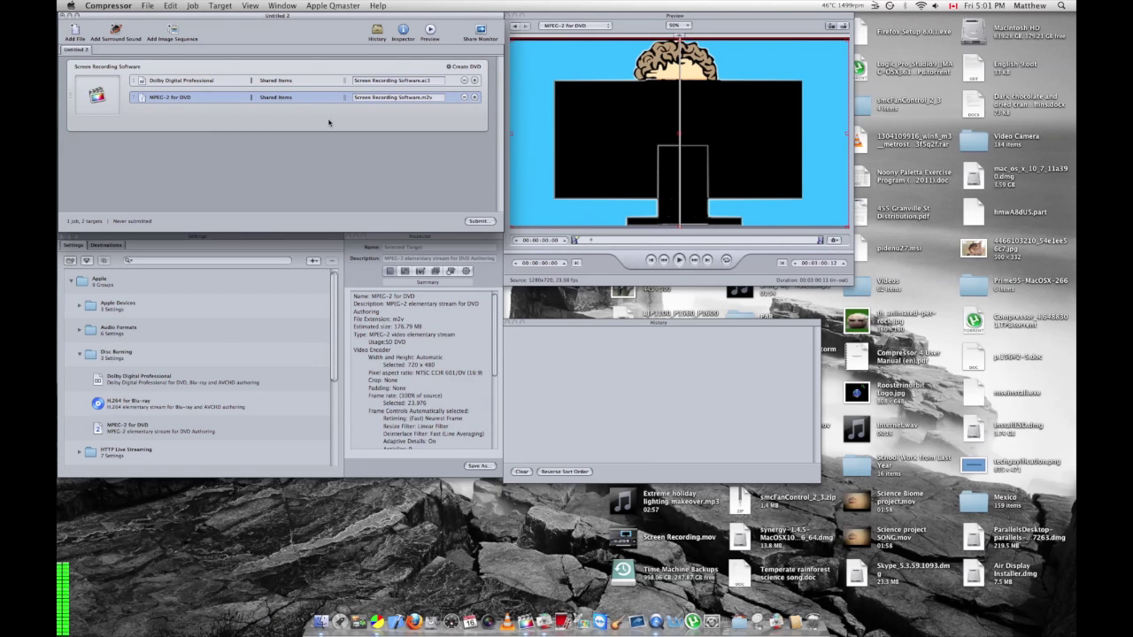
- Select the job and show its Create DVD settings in the Inspector's Job Action tab
left_click(341, 117)
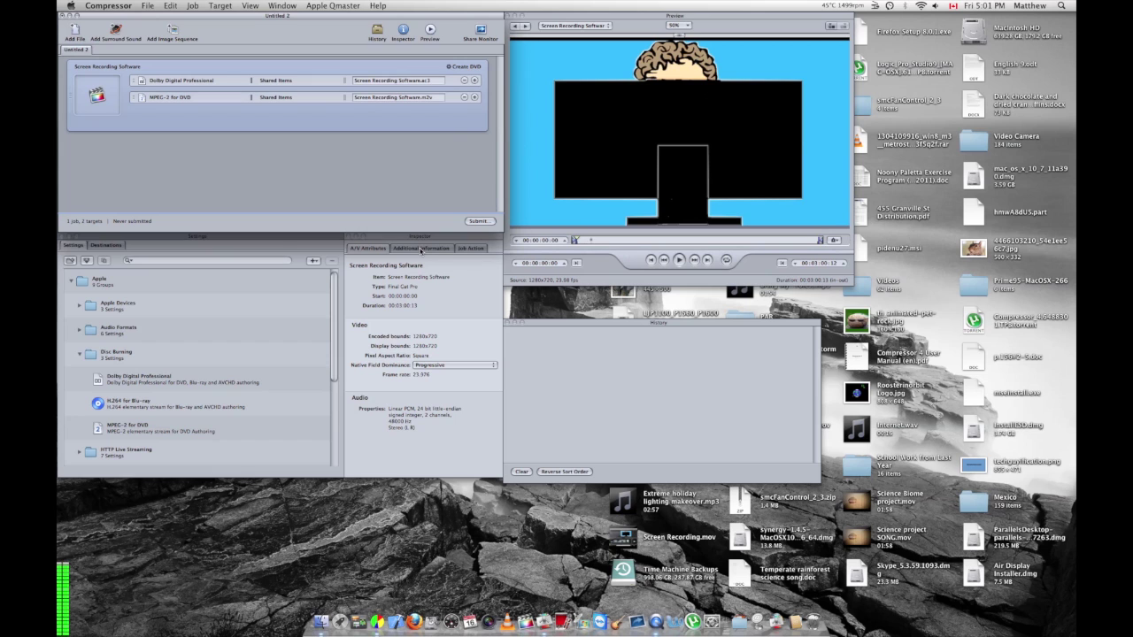
left_click(421, 249)
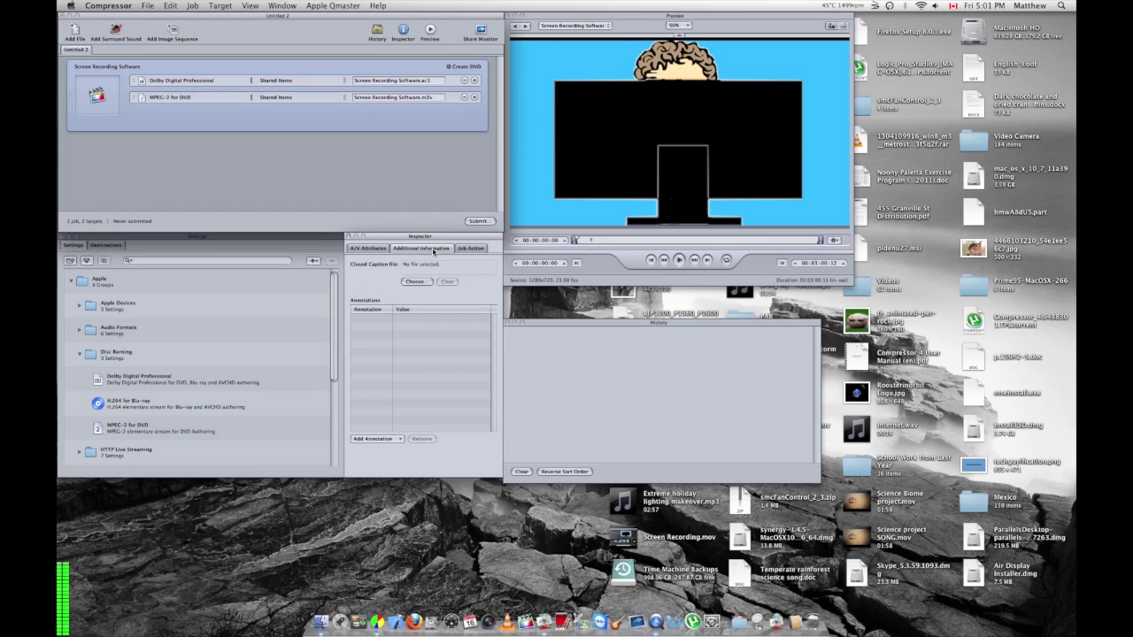
left_click(468, 249)
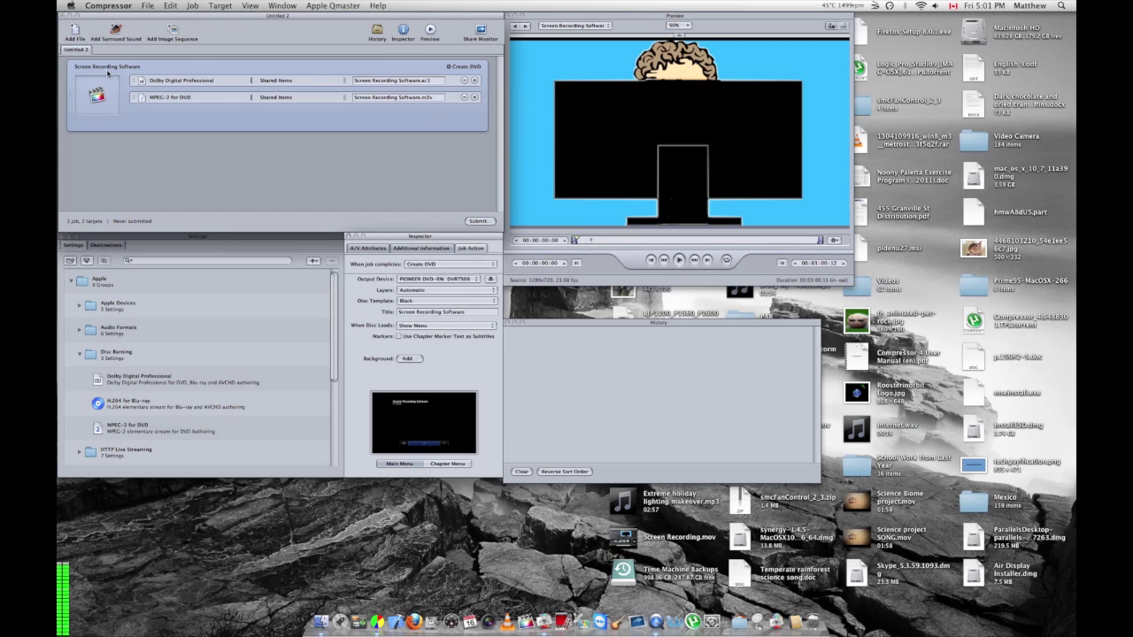
left_click(133, 64)
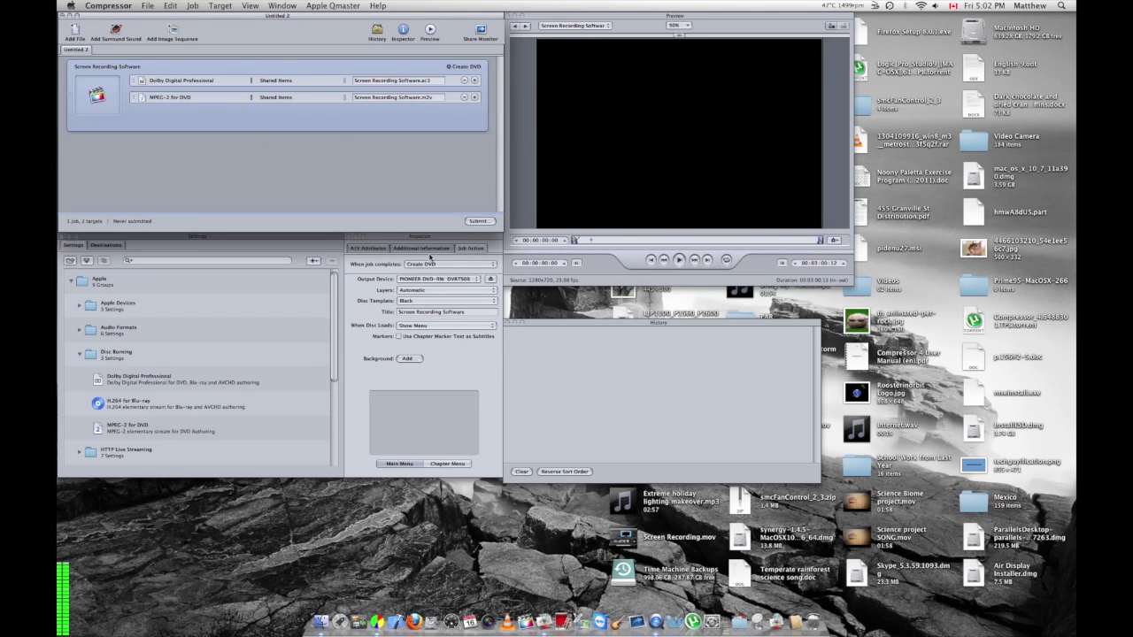
left_click(412, 168)
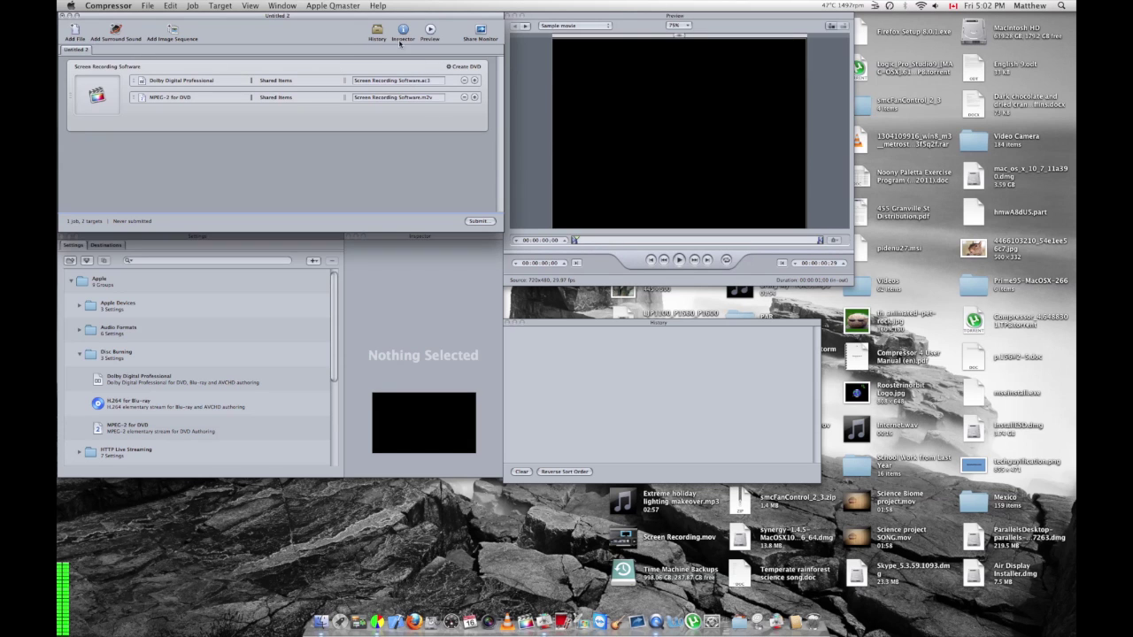
left_click(419, 250)
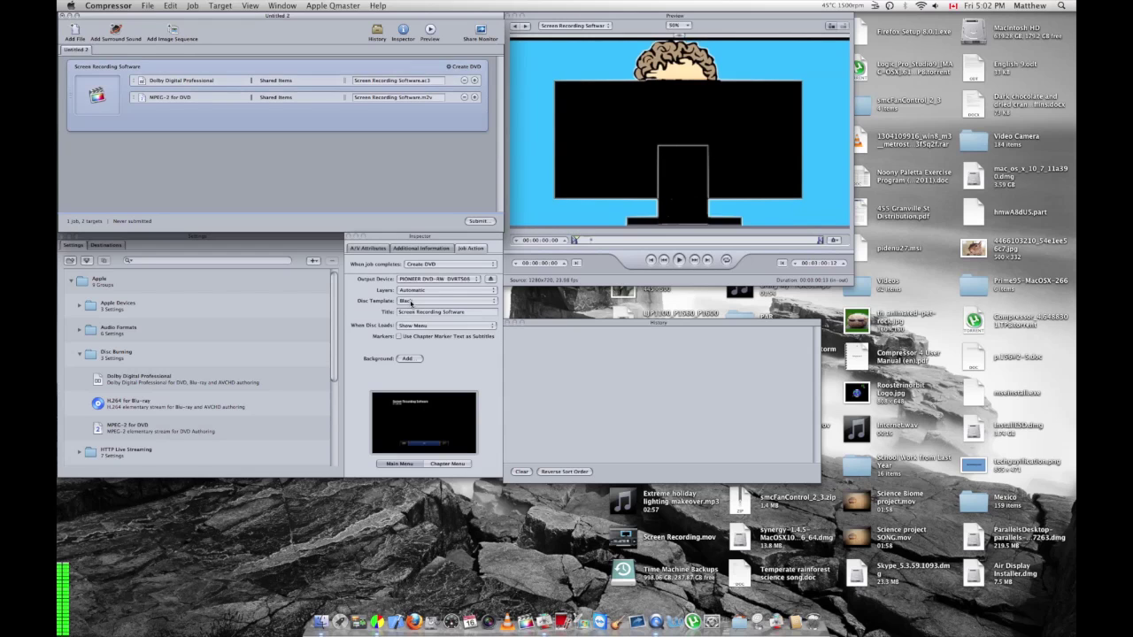
- Check the disc title, keep layers on Automatic, and preview the chapter and main menus
left_click(435, 312)
left_click_drag(400, 312, 492, 313)
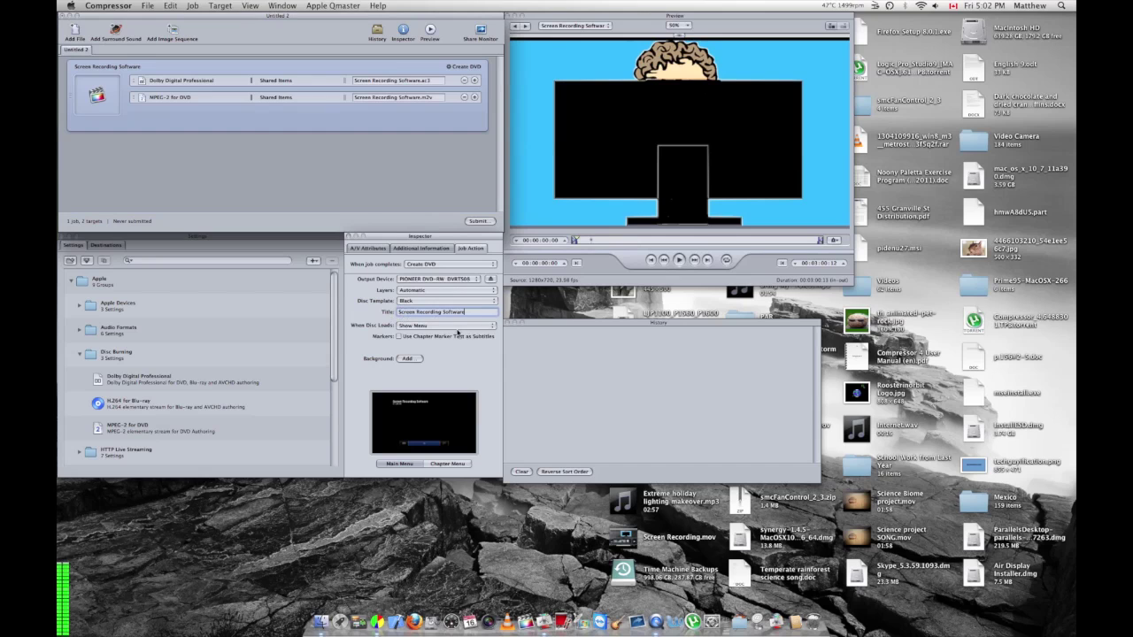
left_click(445, 289)
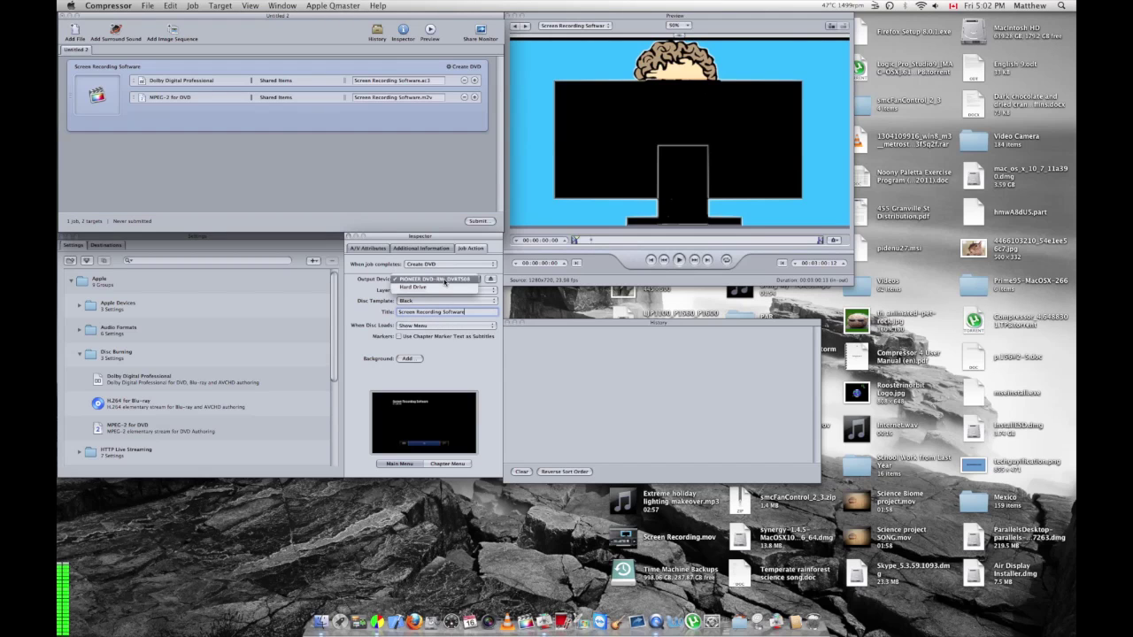
left_click(435, 289)
left_click(435, 289)
left_click(417, 291)
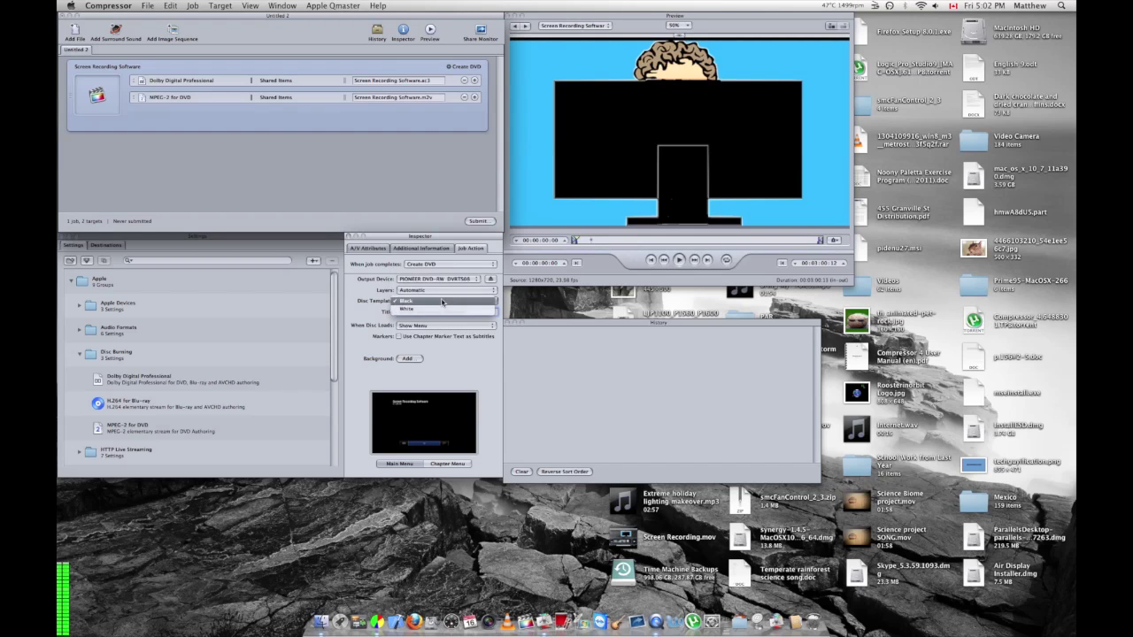
left_click(444, 468)
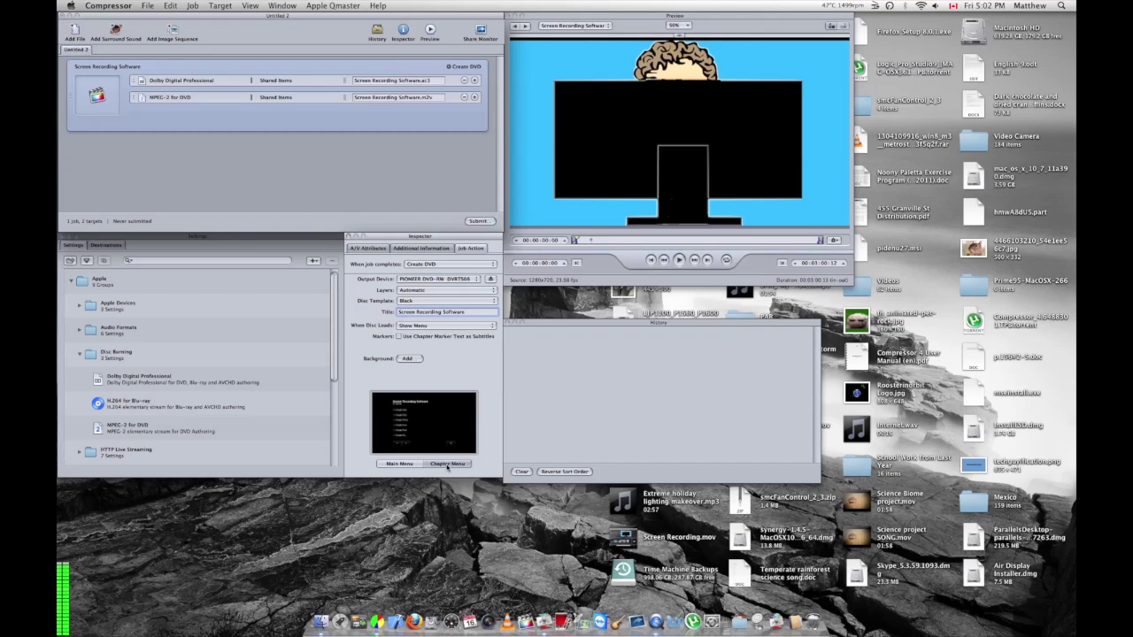
left_click(408, 467)
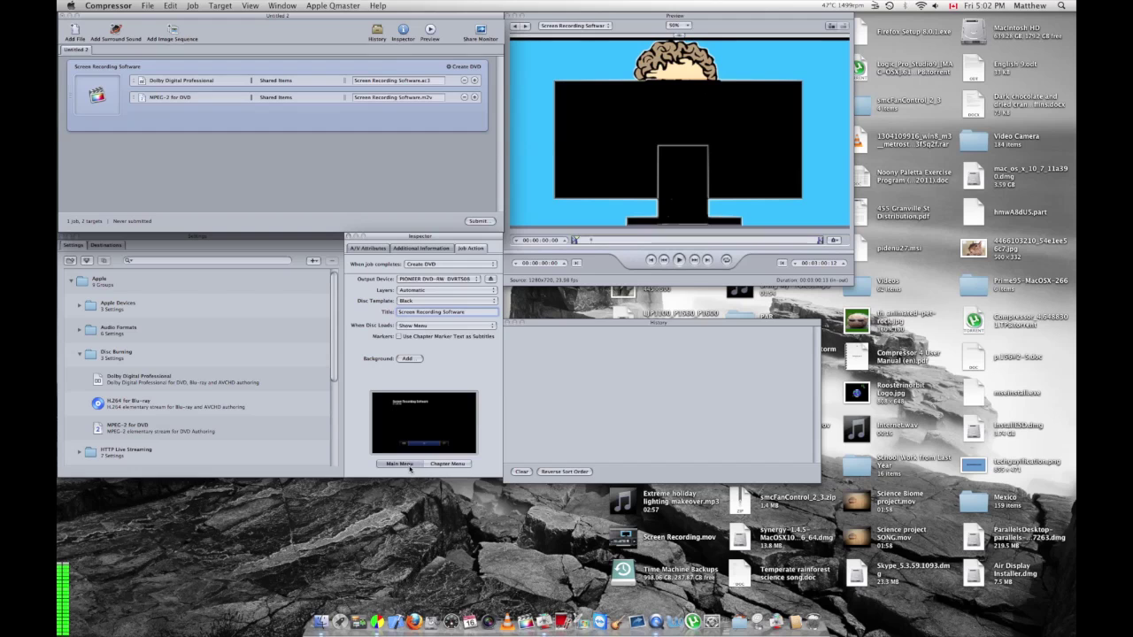
- Close the History panel and scrub the preview forward to the ScreenFlow footage
left_click(508, 322)
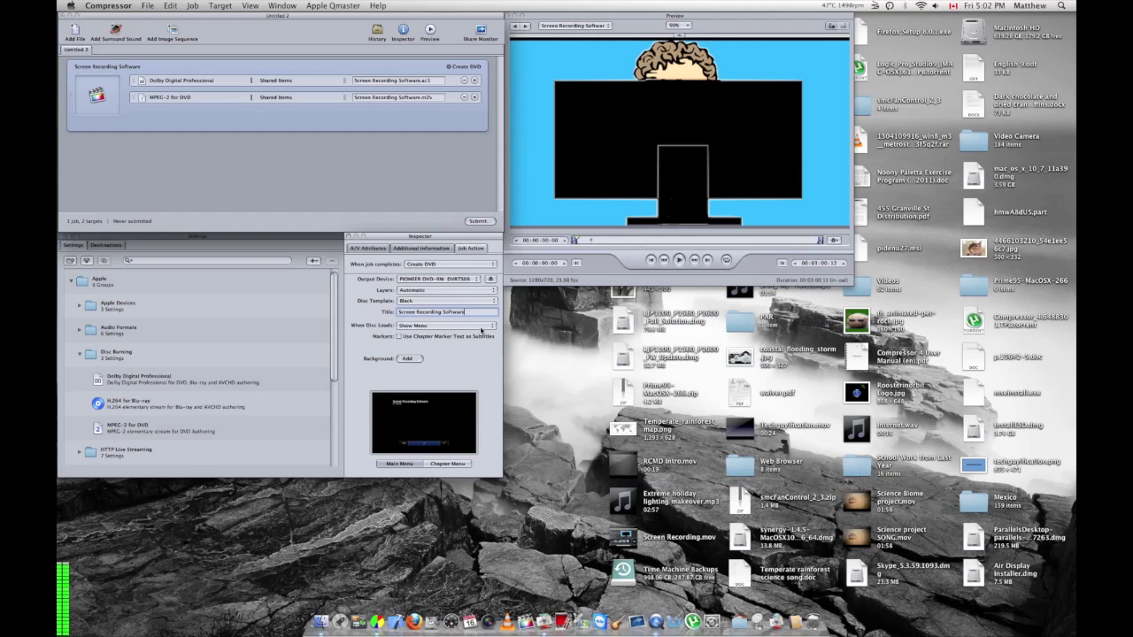
left_click(577, 240)
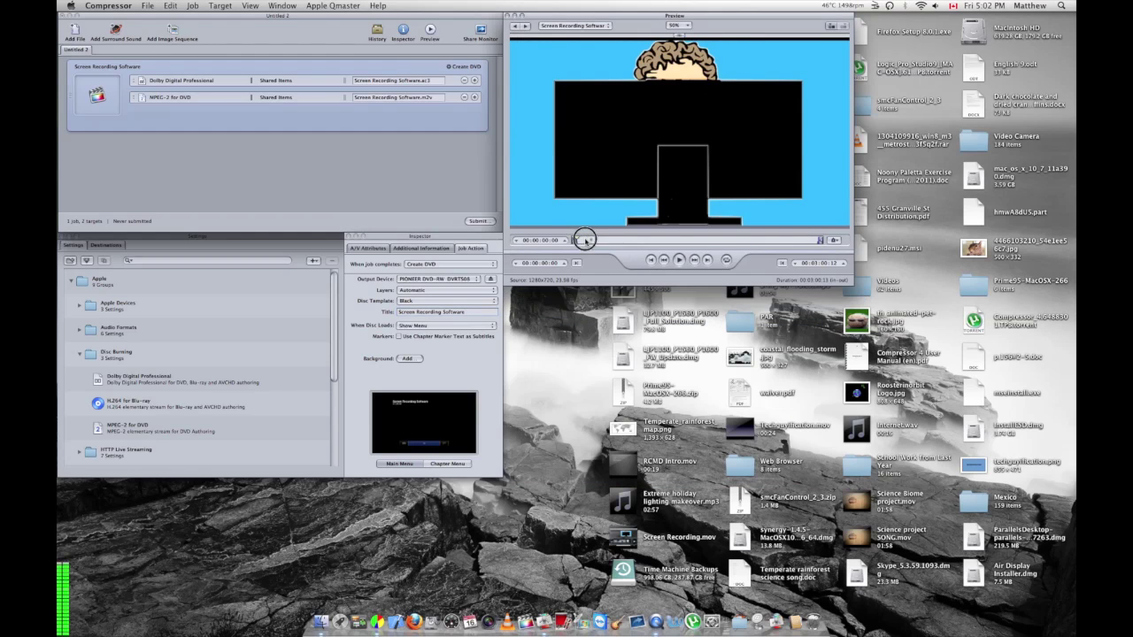
left_click_drag(576, 240, 721, 238)
- Play and pause the preview, then check each target before reselecting the whole job
left_click(679, 260)
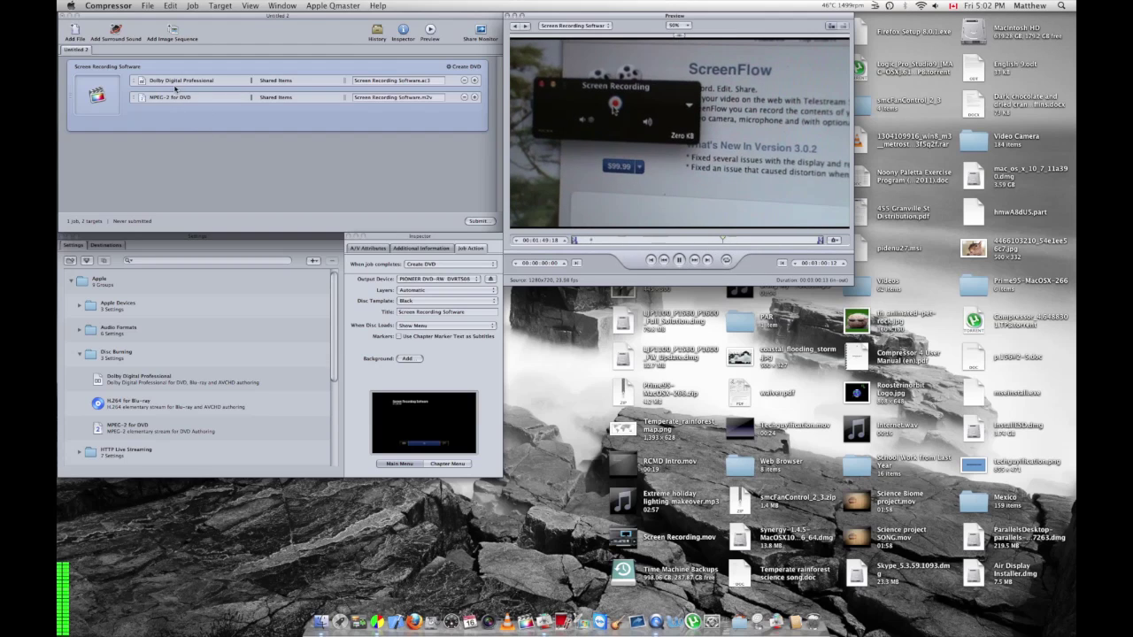
left_click(679, 260)
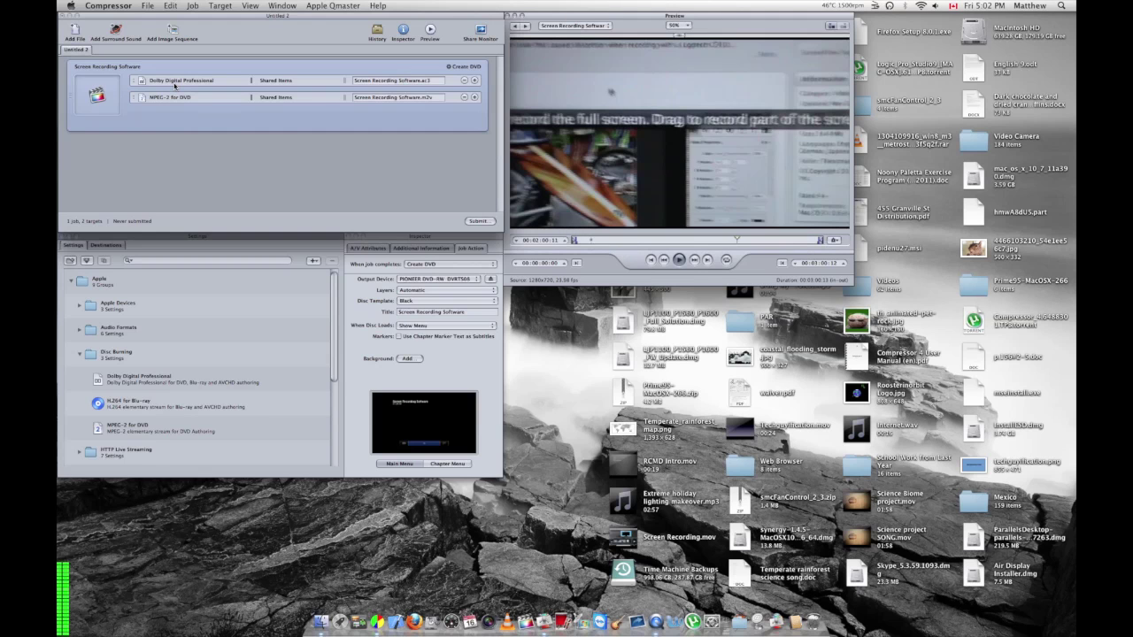
left_click(175, 88)
left_click(175, 86)
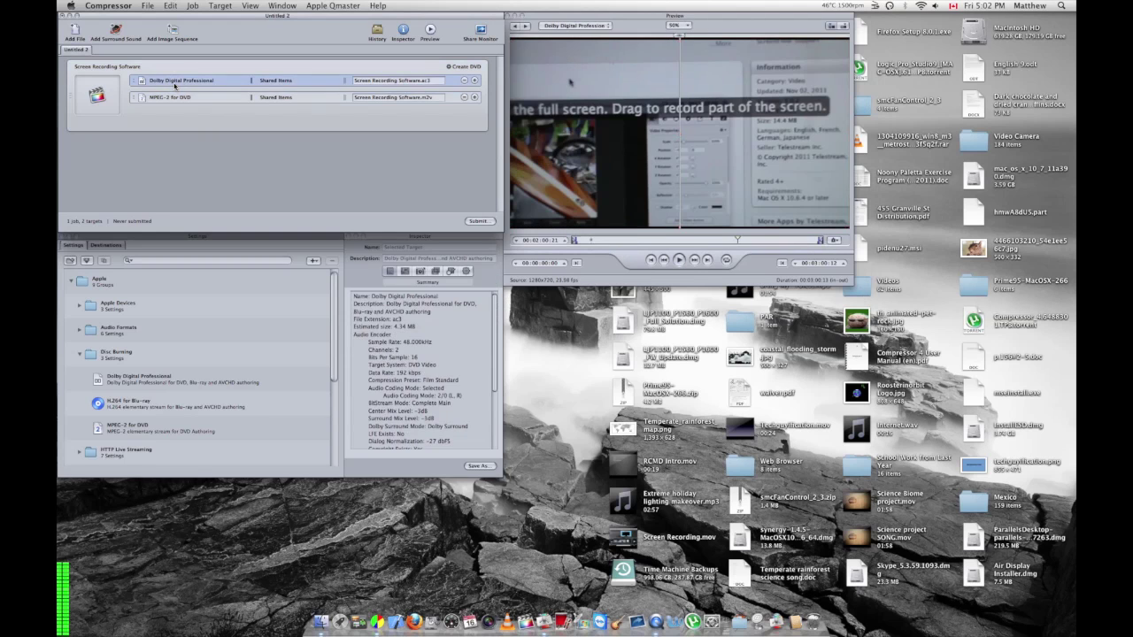
left_click(103, 99)
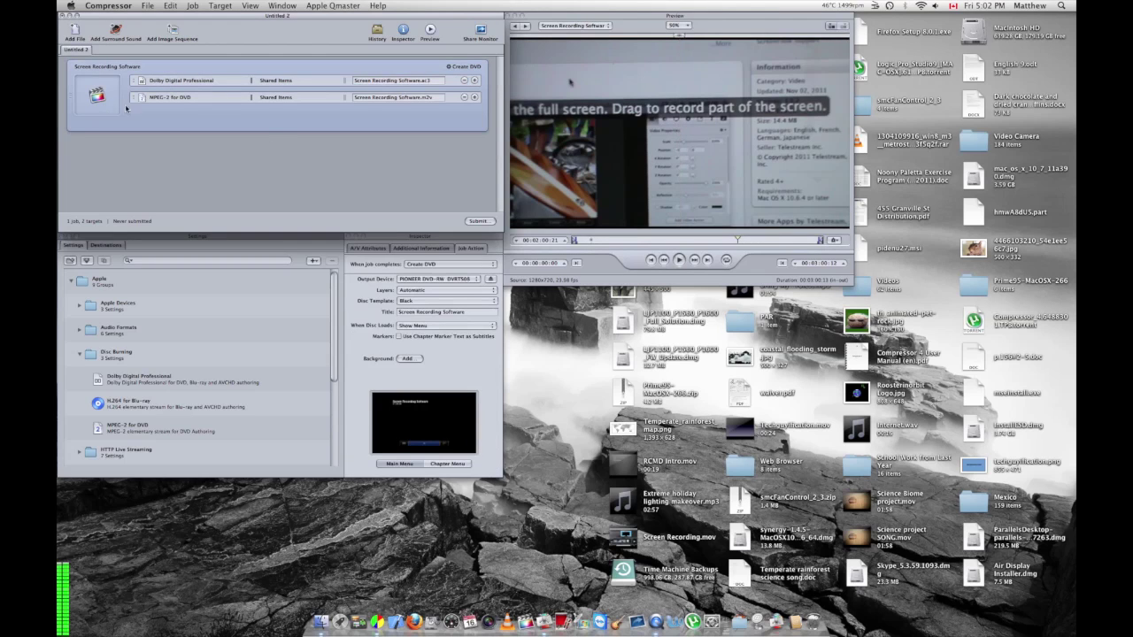
- Adjust the preview in and out points and set the timecode to 00:00:10:10
left_click(593, 241)
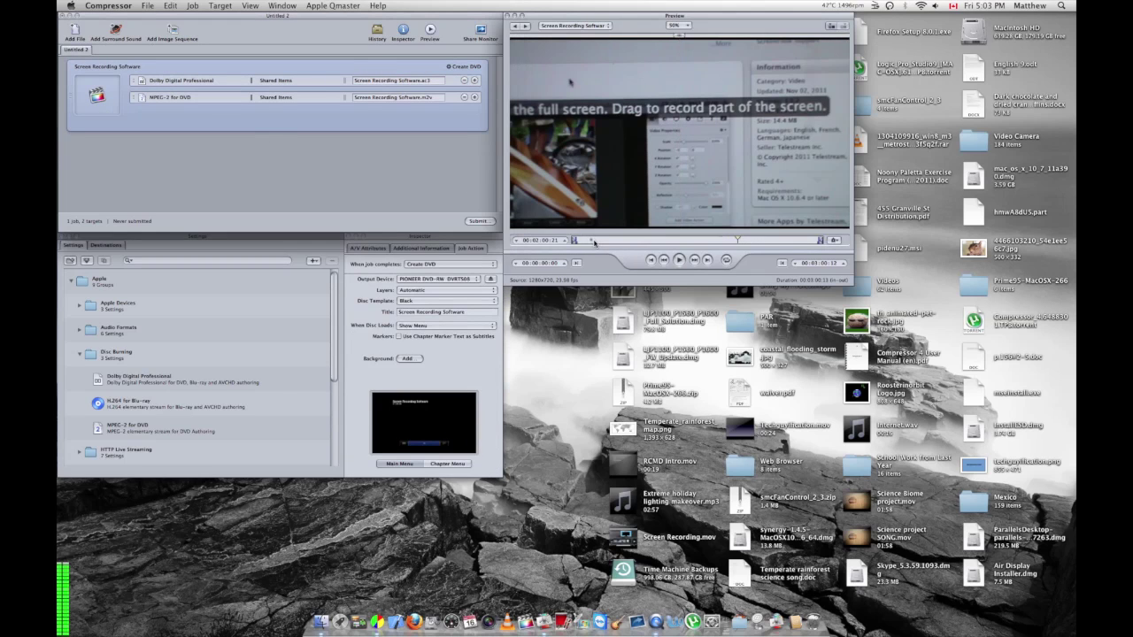
left_click(592, 241)
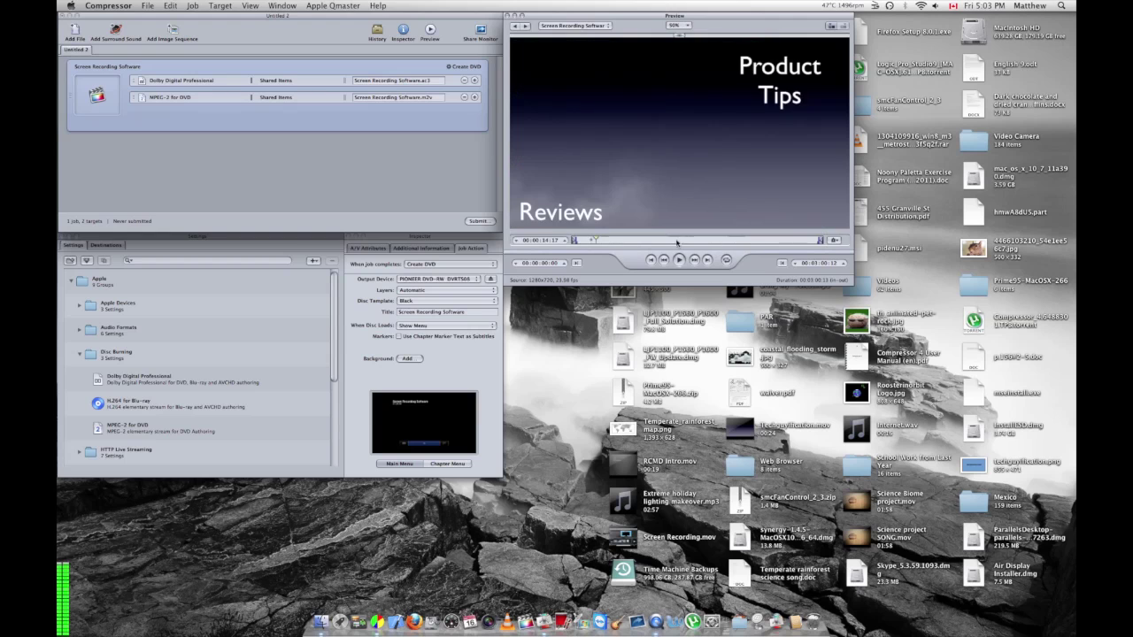
left_click_drag(596, 241, 731, 239)
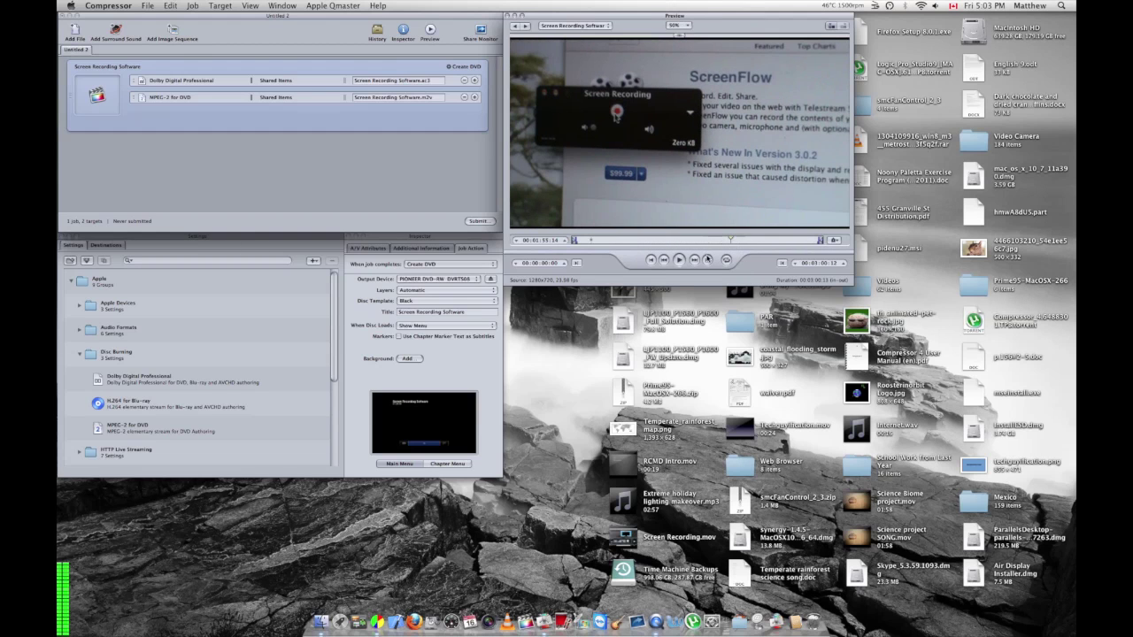
left_click(590, 239)
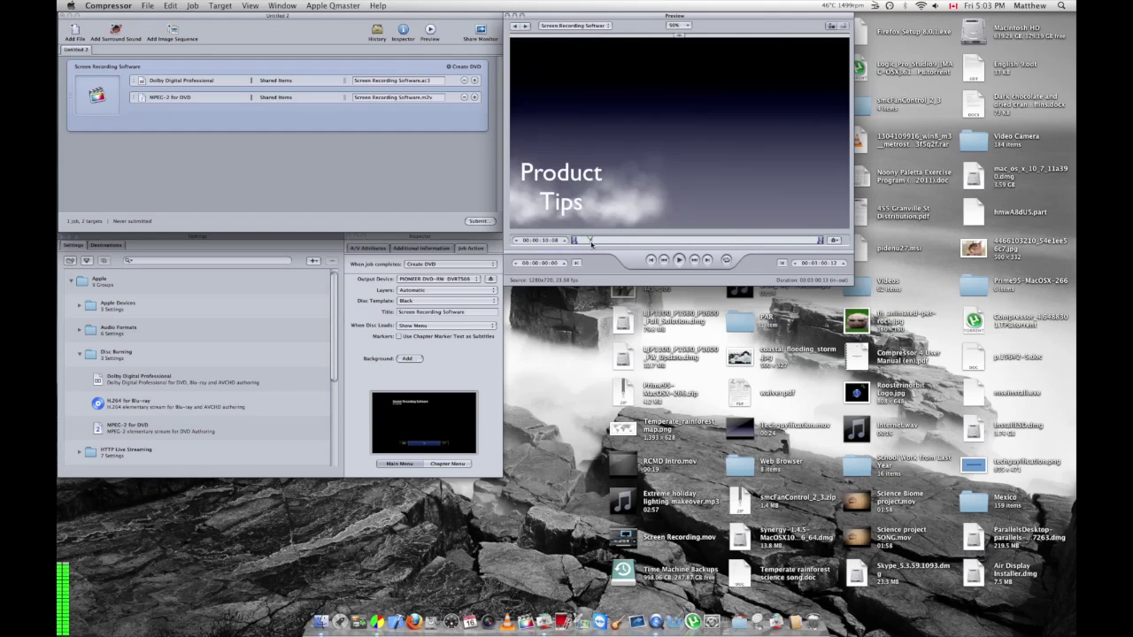
mouse_move(573, 242)
left_mouse_down()
mouse_move(670, 242)
mouse_move(574, 242)
left_mouse_up()
mouse_move(818, 240)
left_mouse_down()
mouse_move(590, 238)
mouse_move(852, 238)
left_mouse_up()
left_click(554, 243)
left_click(554, 240)
type("10")
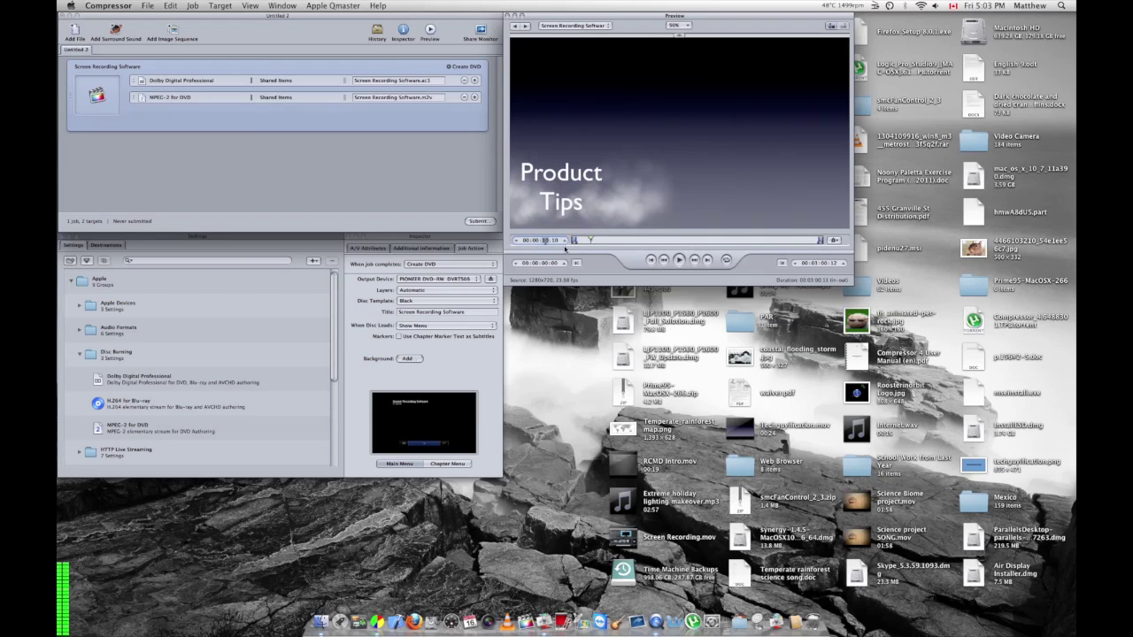
- Add chapter markers at the Product Tips title and at 00:00:33:12
left_click(833, 241)
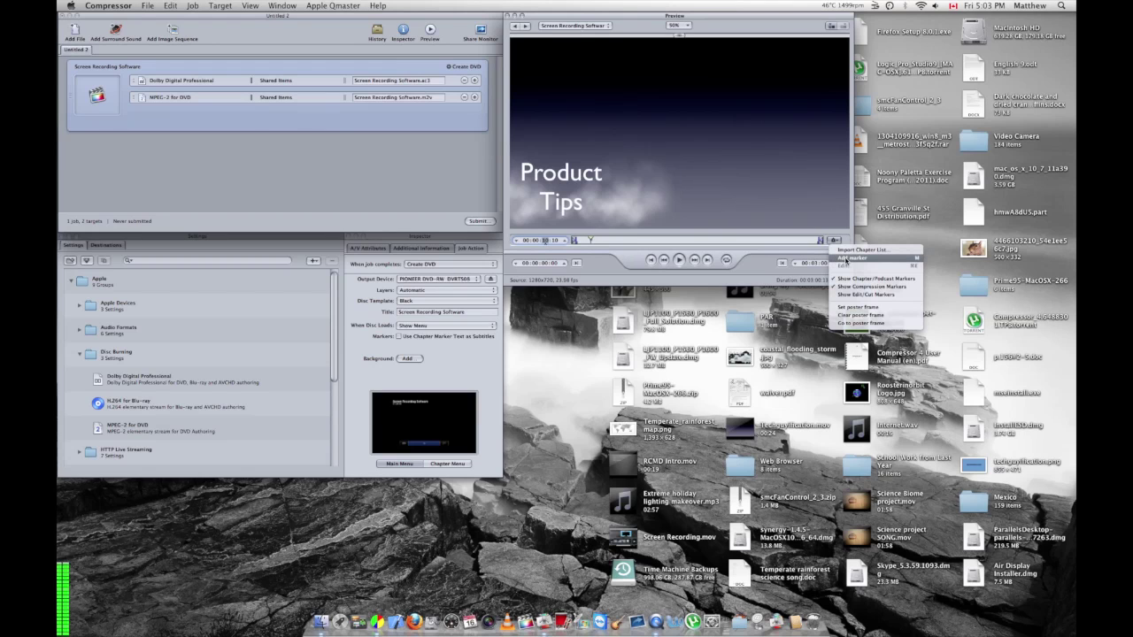
left_click(845, 258)
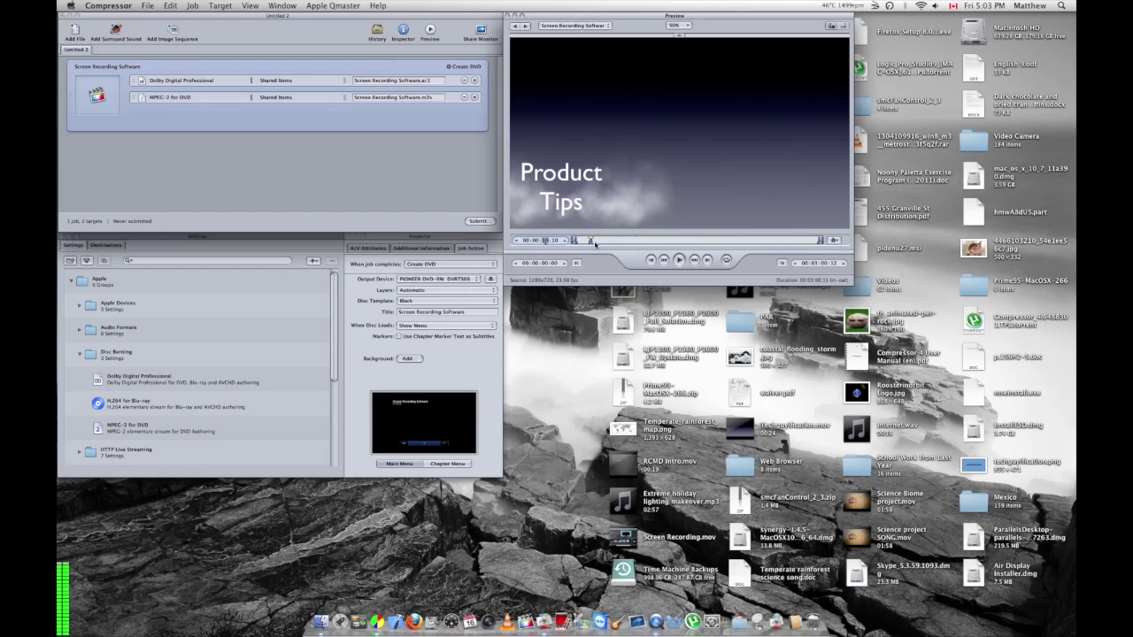
left_click_drag(591, 240, 619, 241)
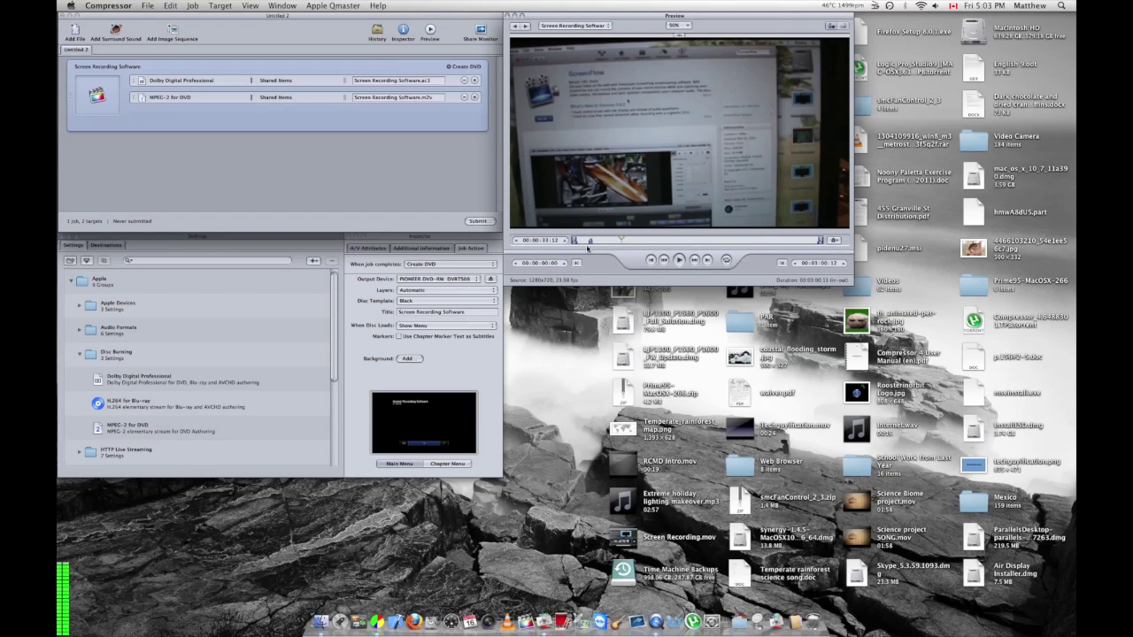
left_click(834, 241)
left_click(845, 259)
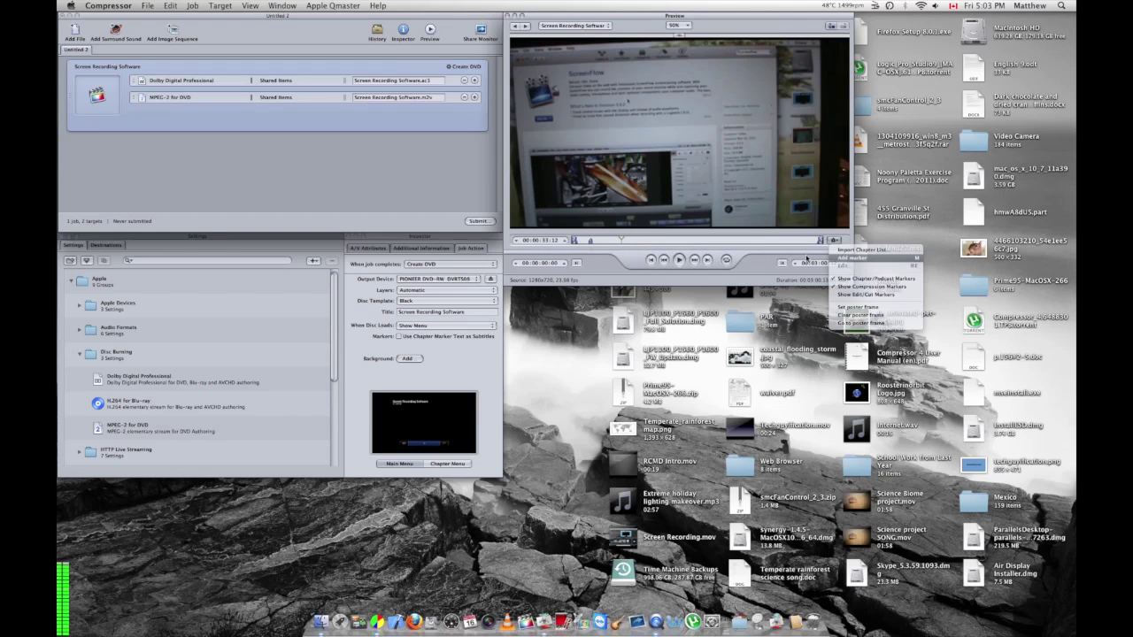
- Add markers at 00:01:08:12 and 00:02:01:12, then step back through previous markers
left_click(669, 242)
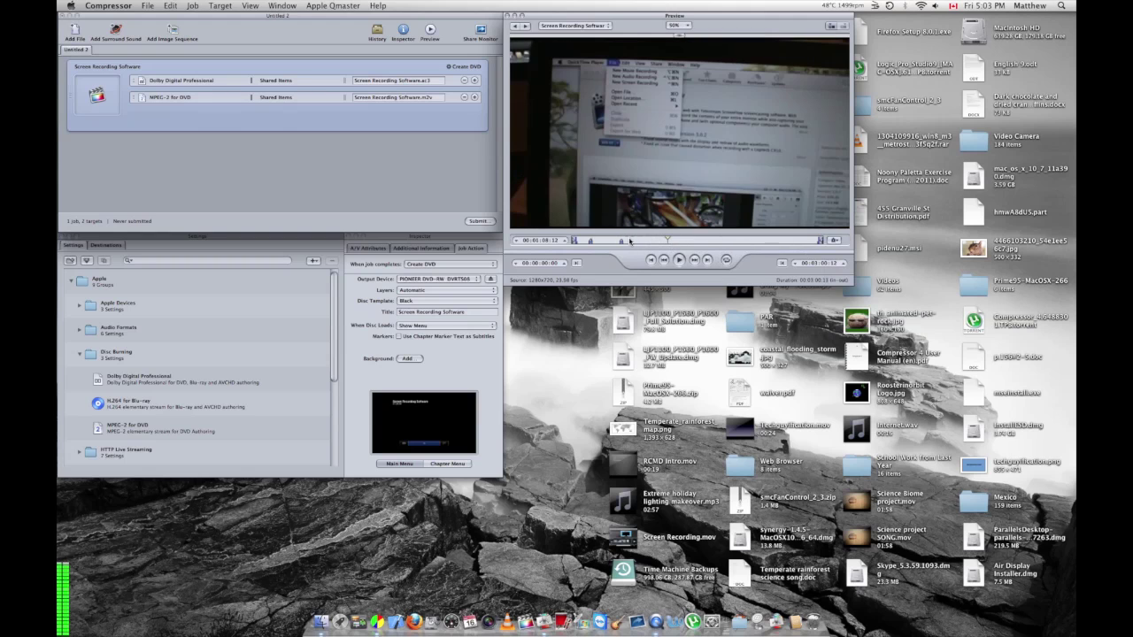
left_click(834, 241)
left_click(843, 258)
left_click(738, 240)
left_click(834, 241)
left_click(845, 258)
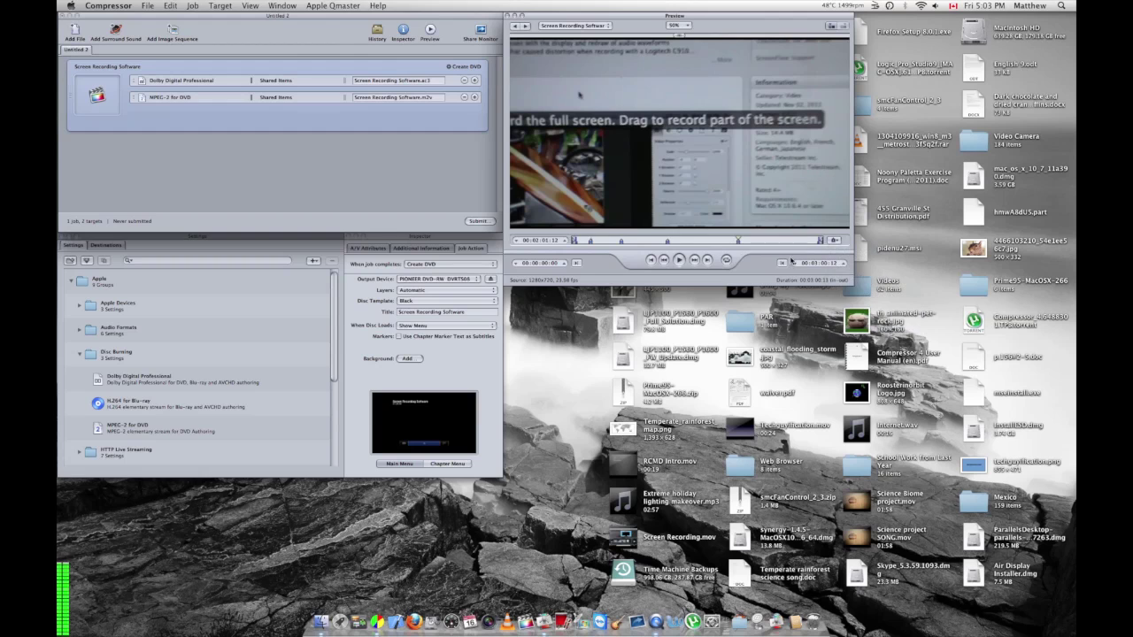
left_click(652, 259)
left_click(652, 259)
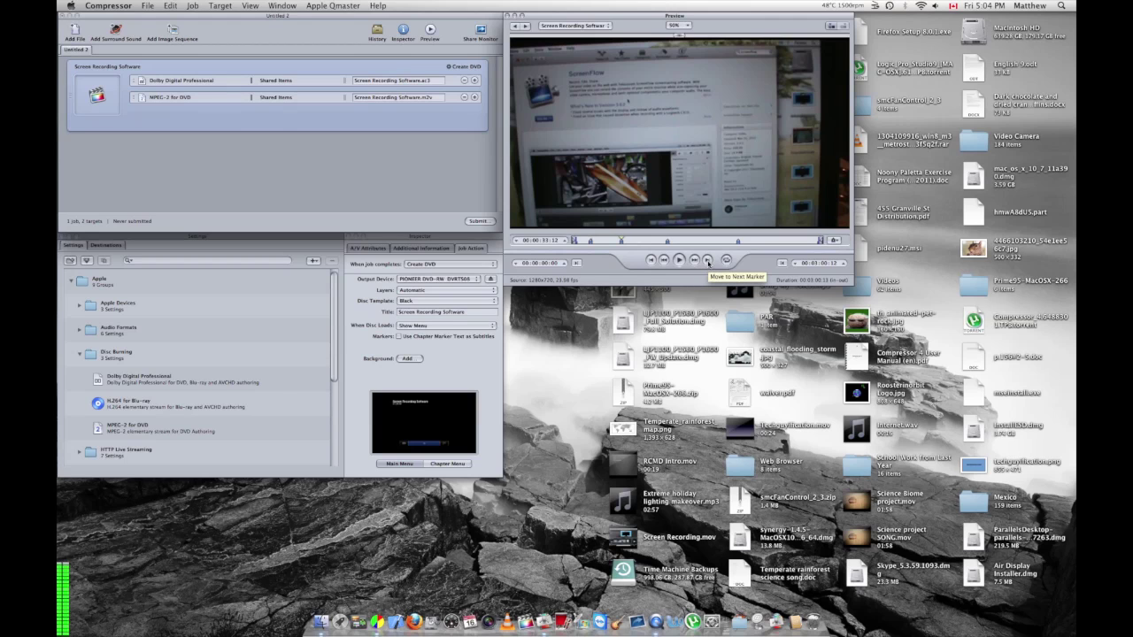
- At 00:00:10:10, add a Chapter marker named Chapter 1 using the source frame as its image
left_click(649, 260)
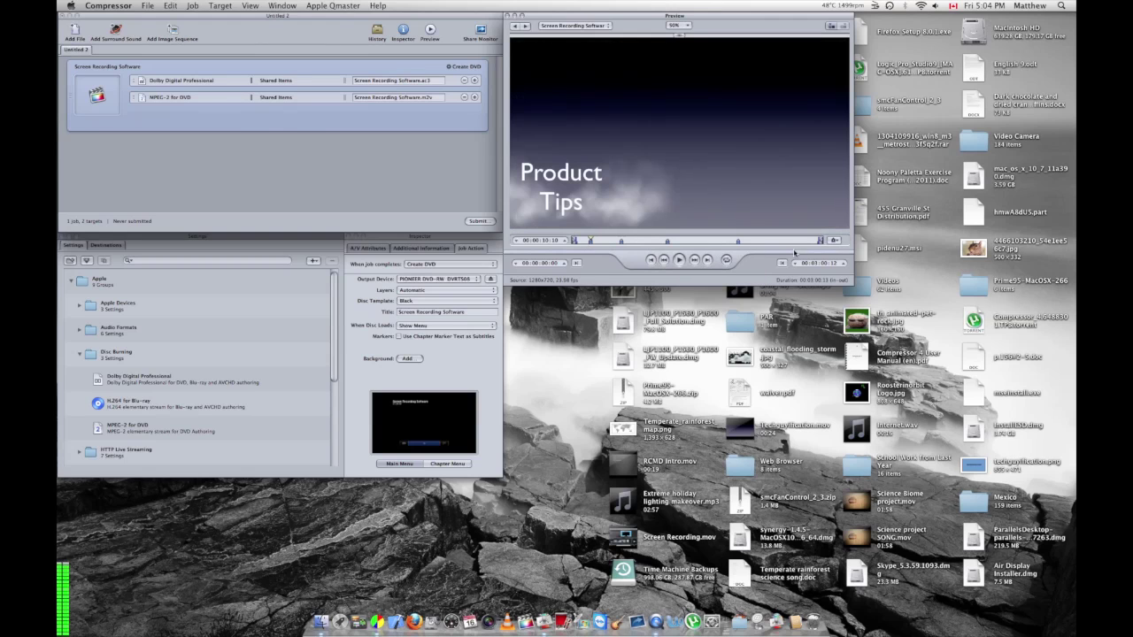
left_click(834, 240)
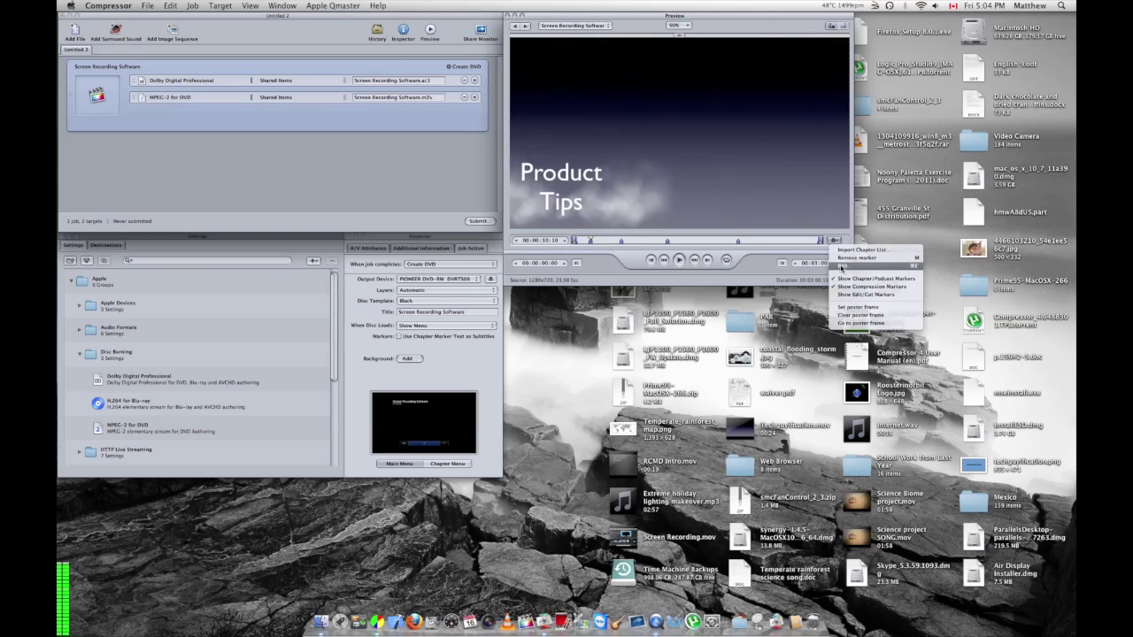
left_click(841, 265)
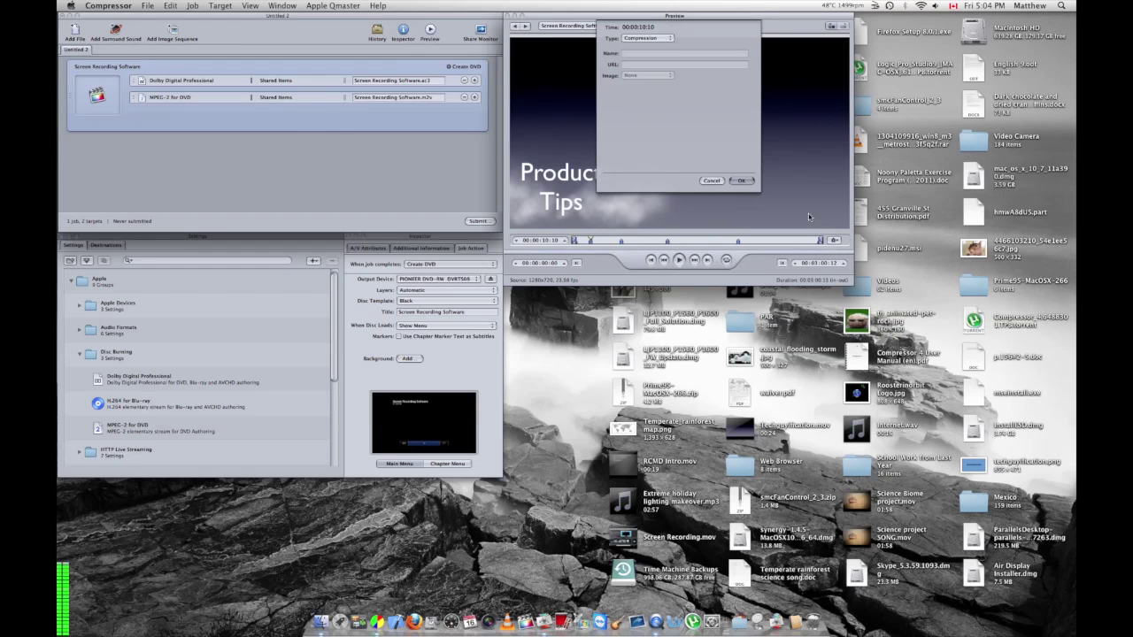
left_click(659, 39)
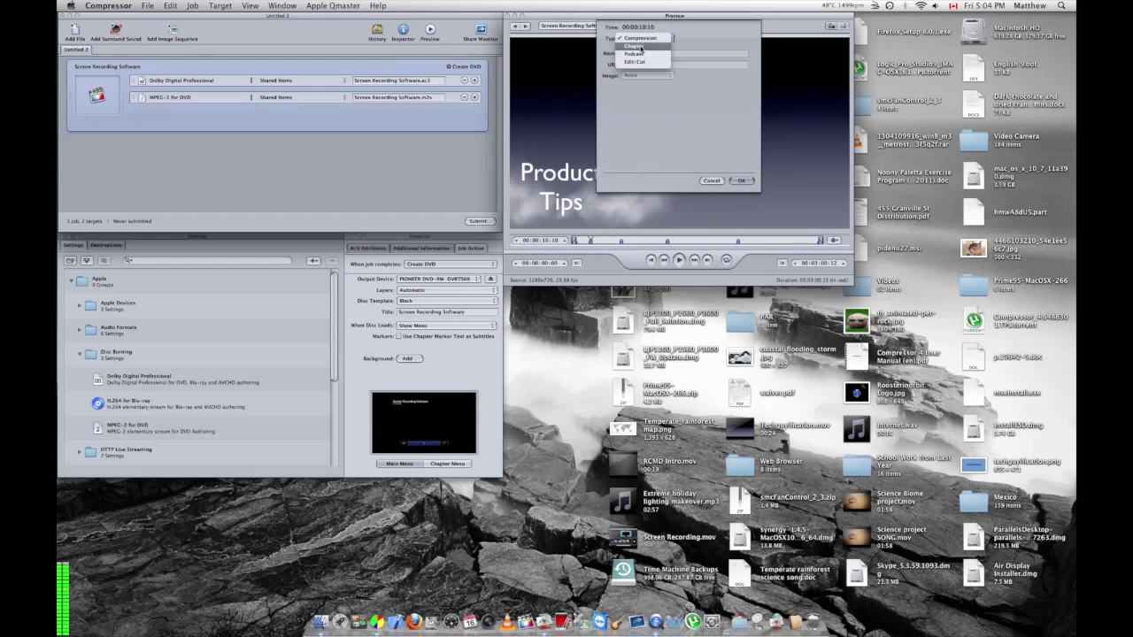
left_click(634, 45)
type("1")
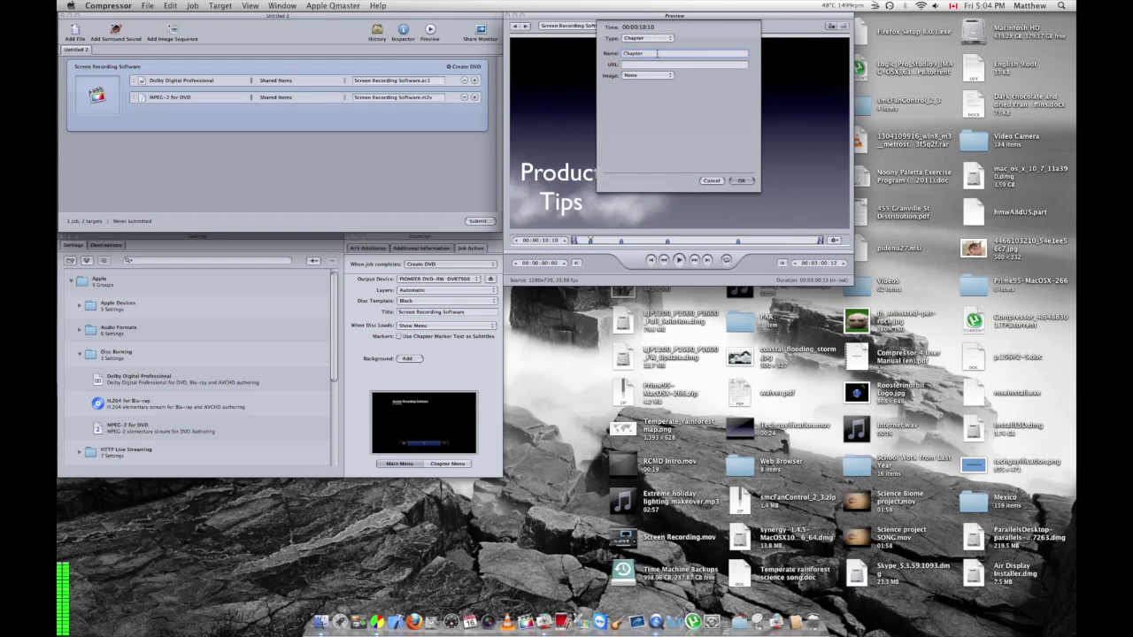
left_click(653, 75)
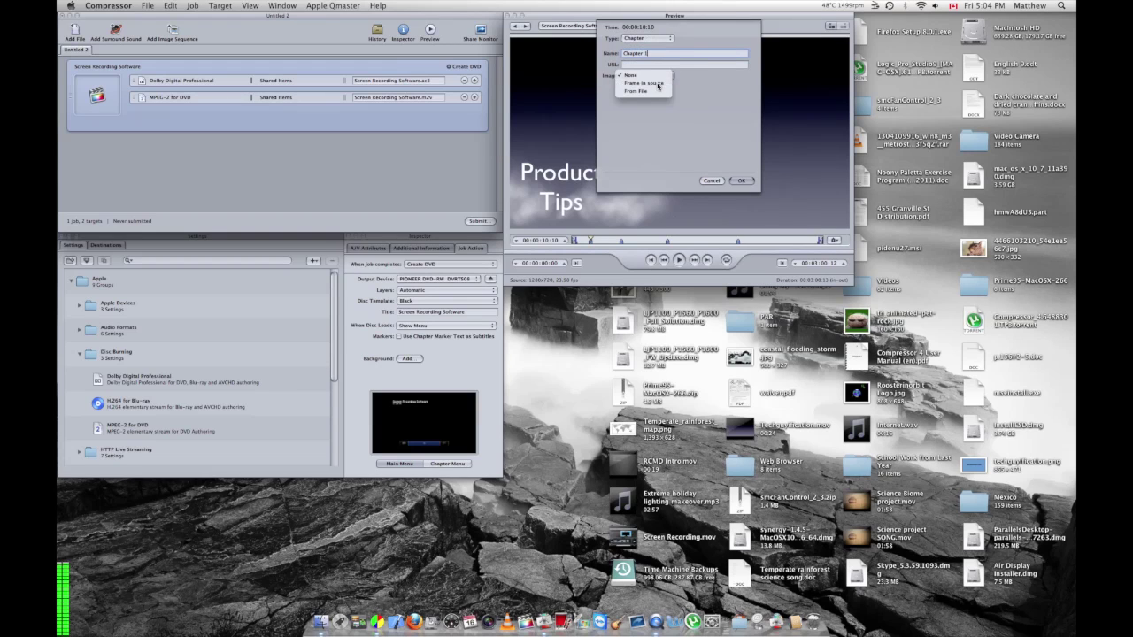
left_click(656, 84)
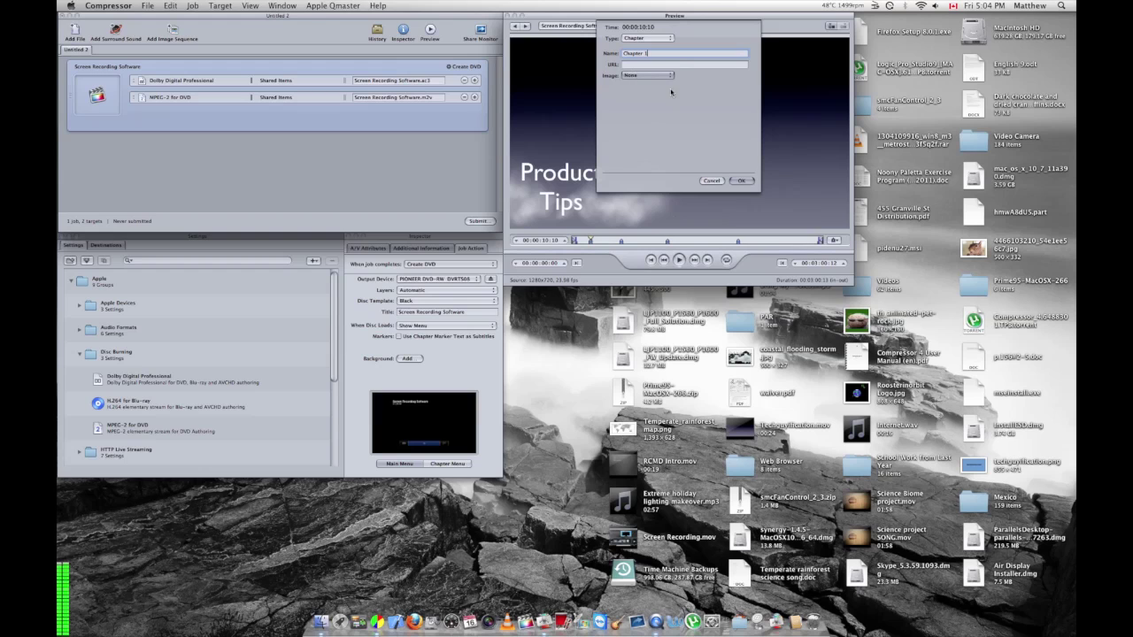
left_click(742, 180)
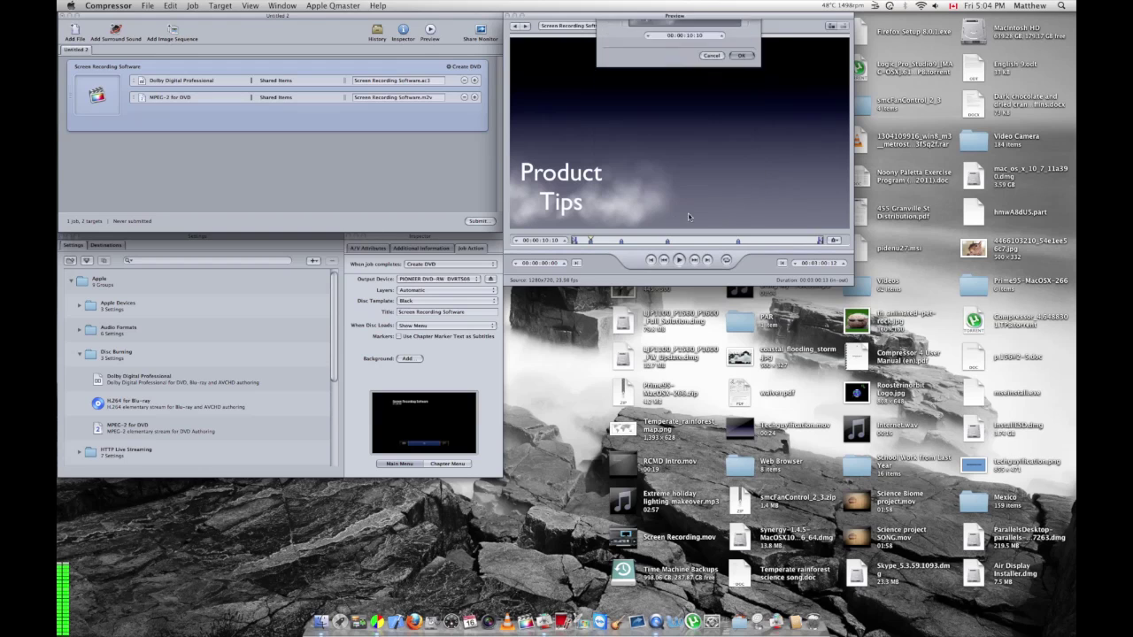
- Step through the markers at 00:00:33:12, Chapter 1 and 00:02:01:12 to check them
left_click(707, 260)
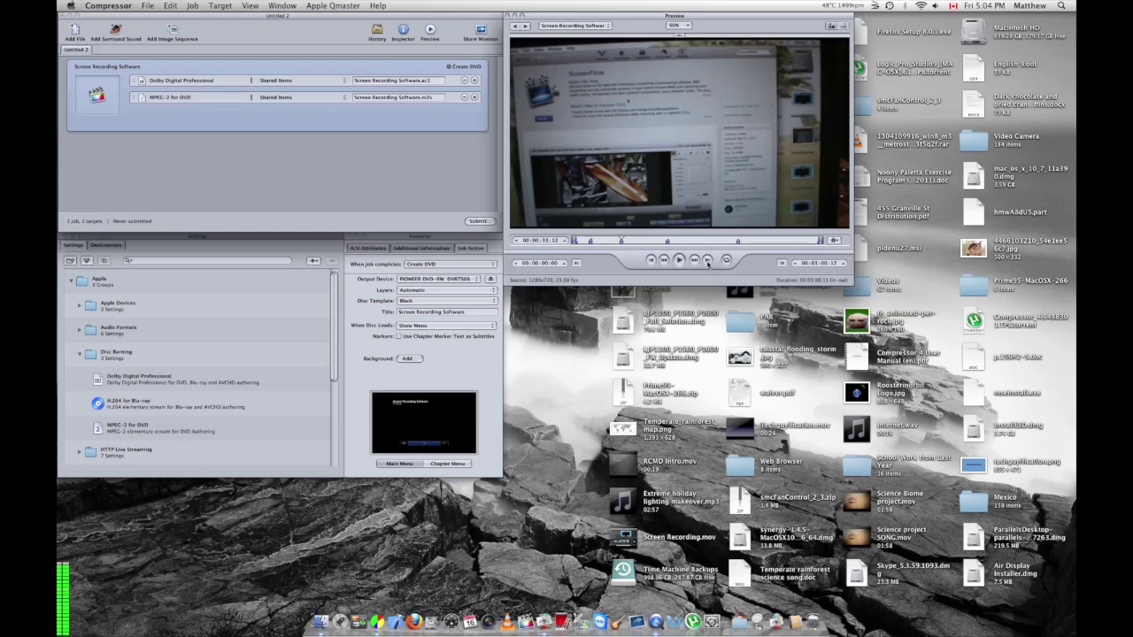
left_click(591, 241)
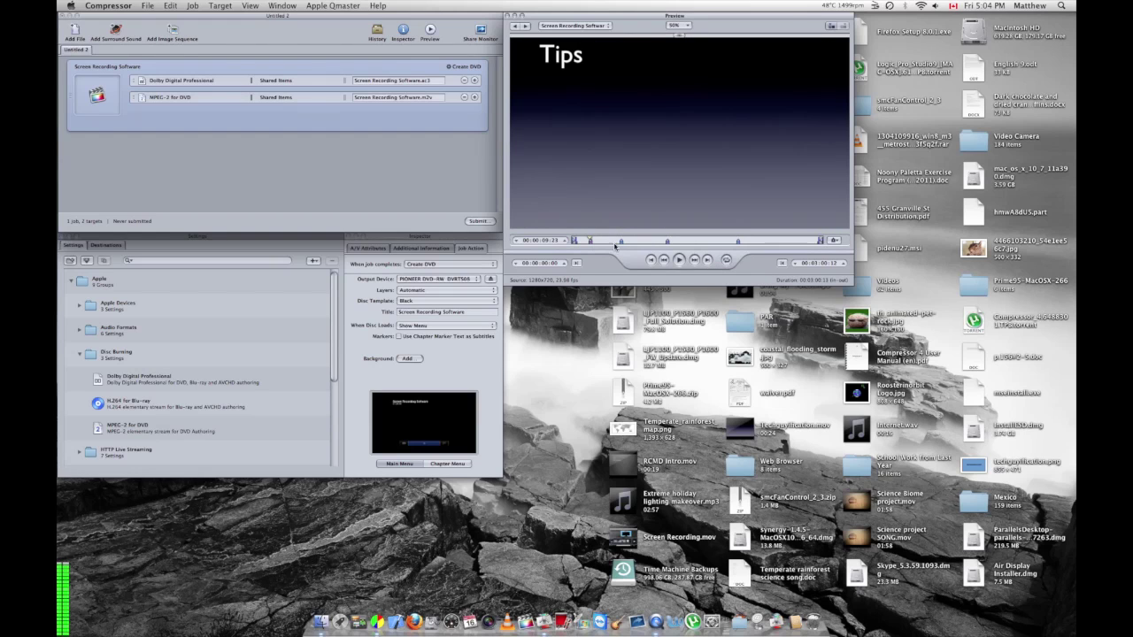
left_click(707, 261)
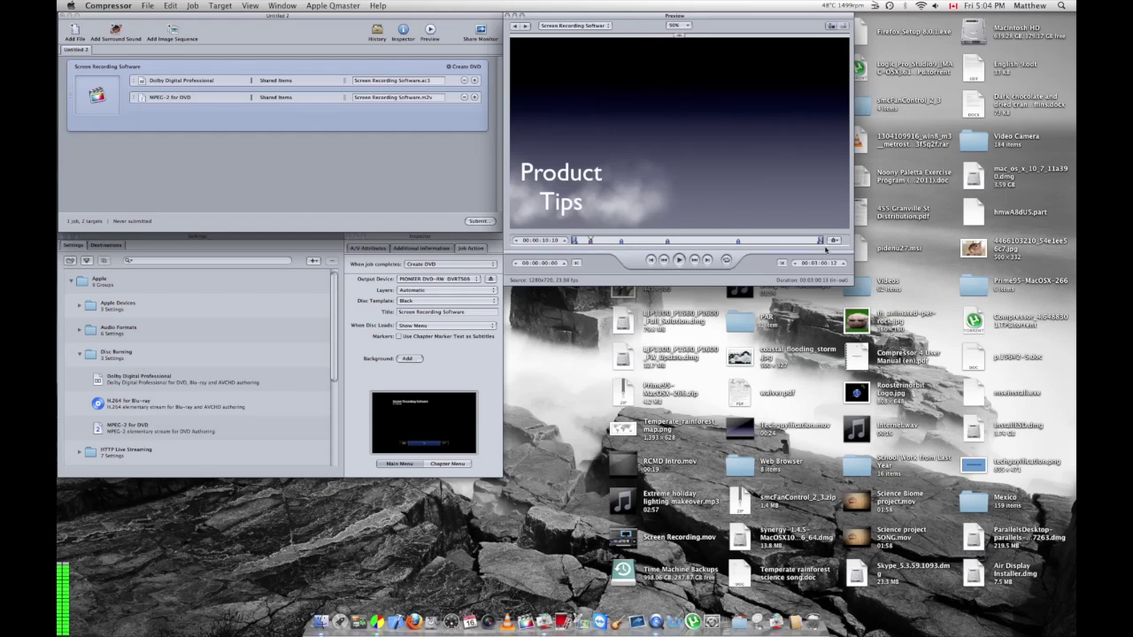
left_click(707, 261)
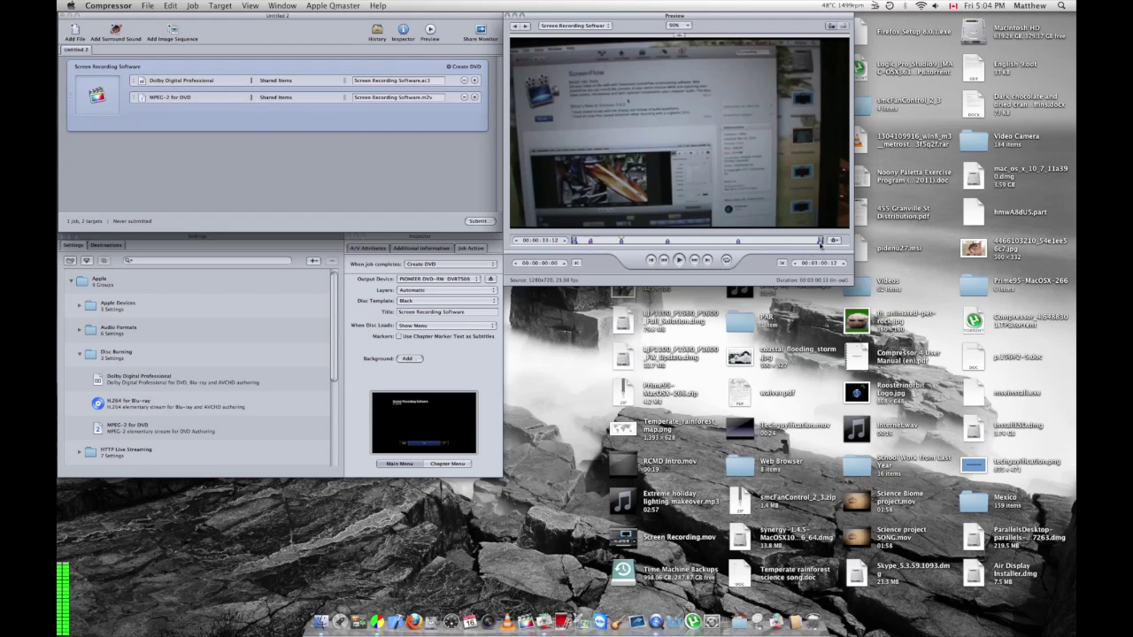
left_click(833, 240)
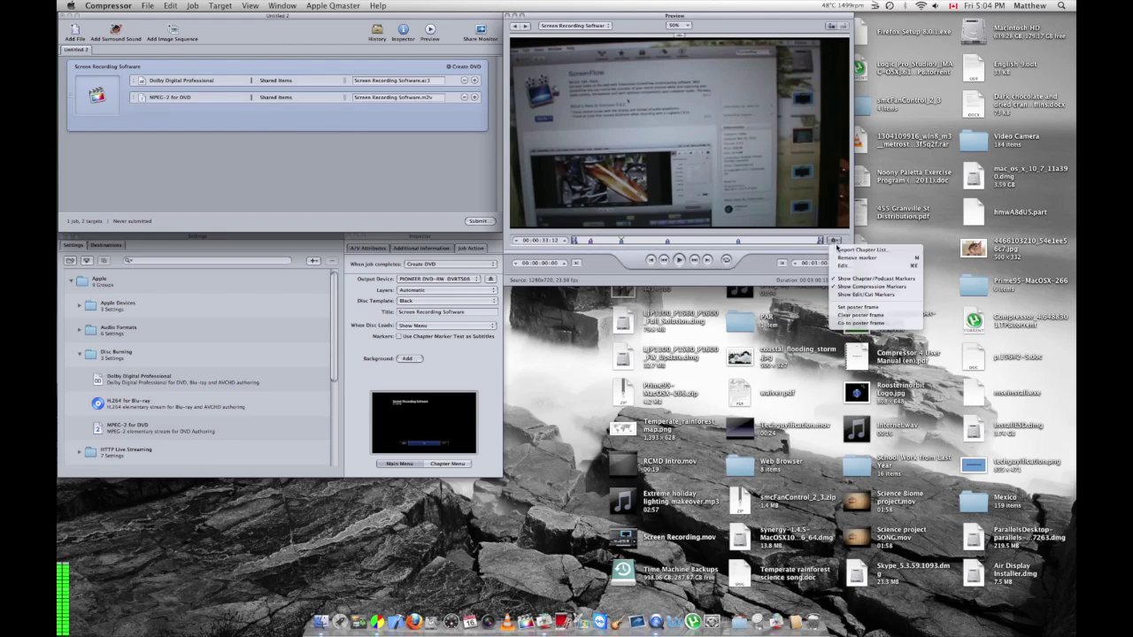
left_click(871, 265)
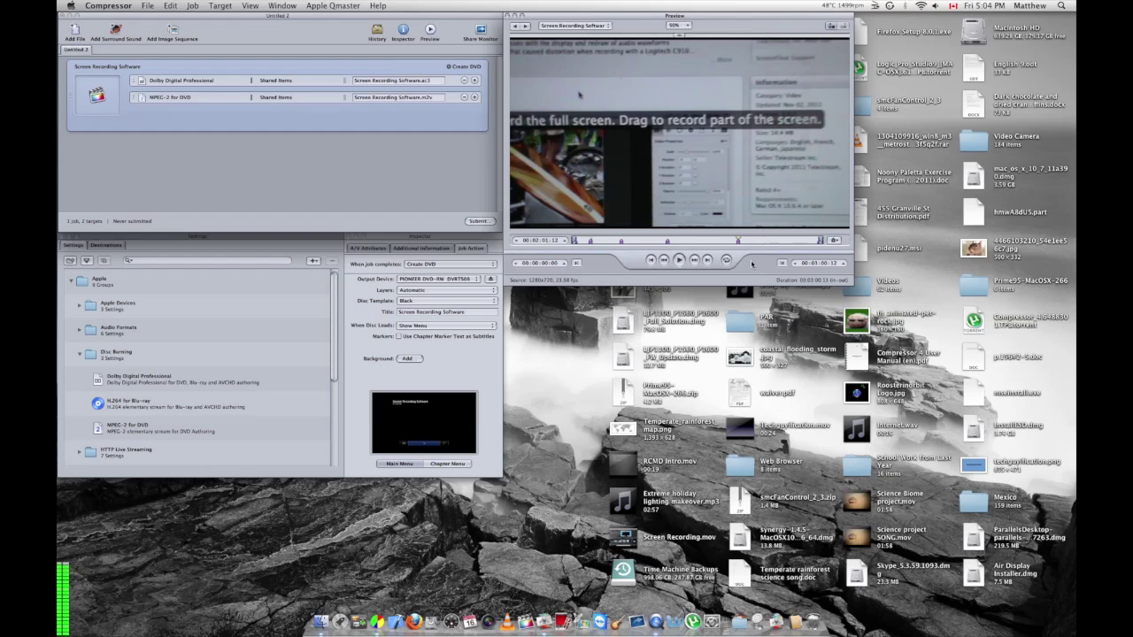
left_click(586, 240)
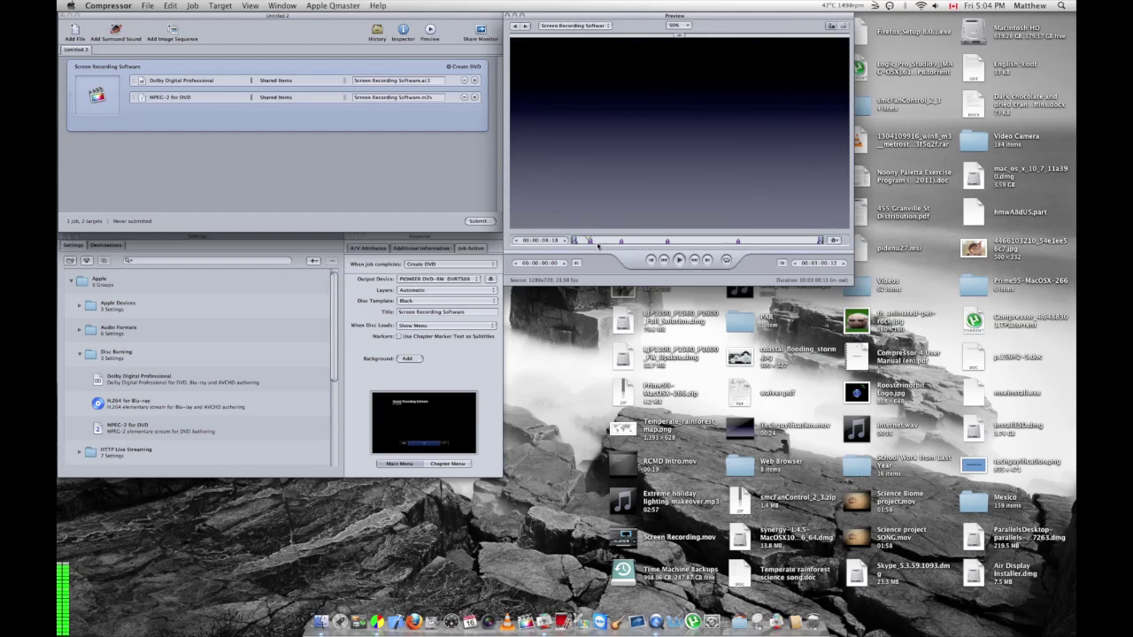
left_click(678, 260)
left_click(681, 262)
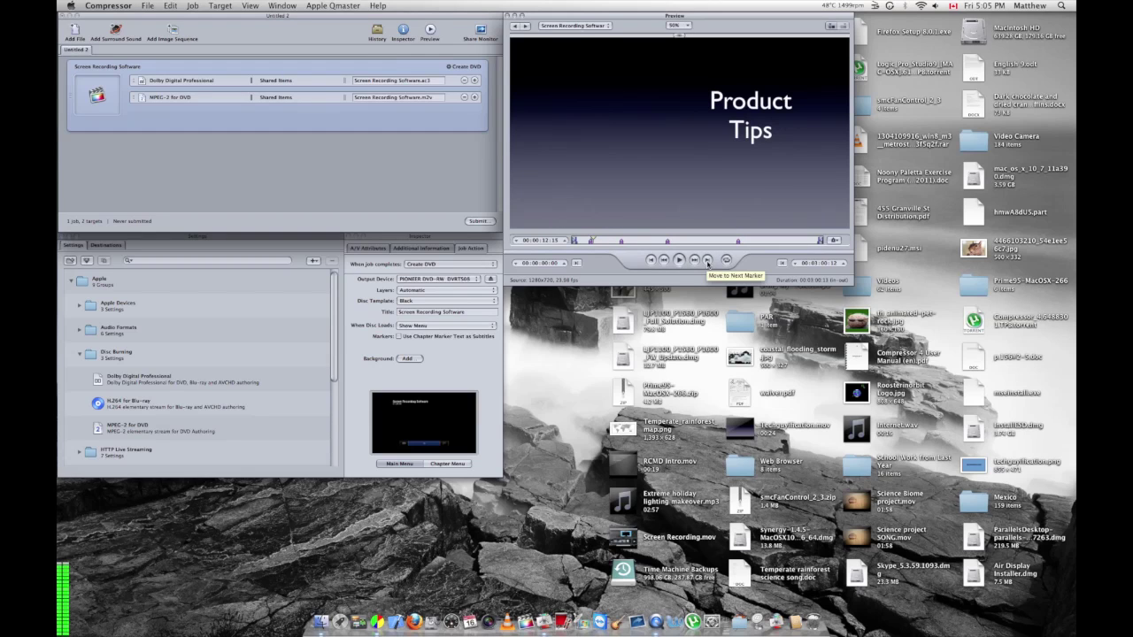
left_click(707, 260)
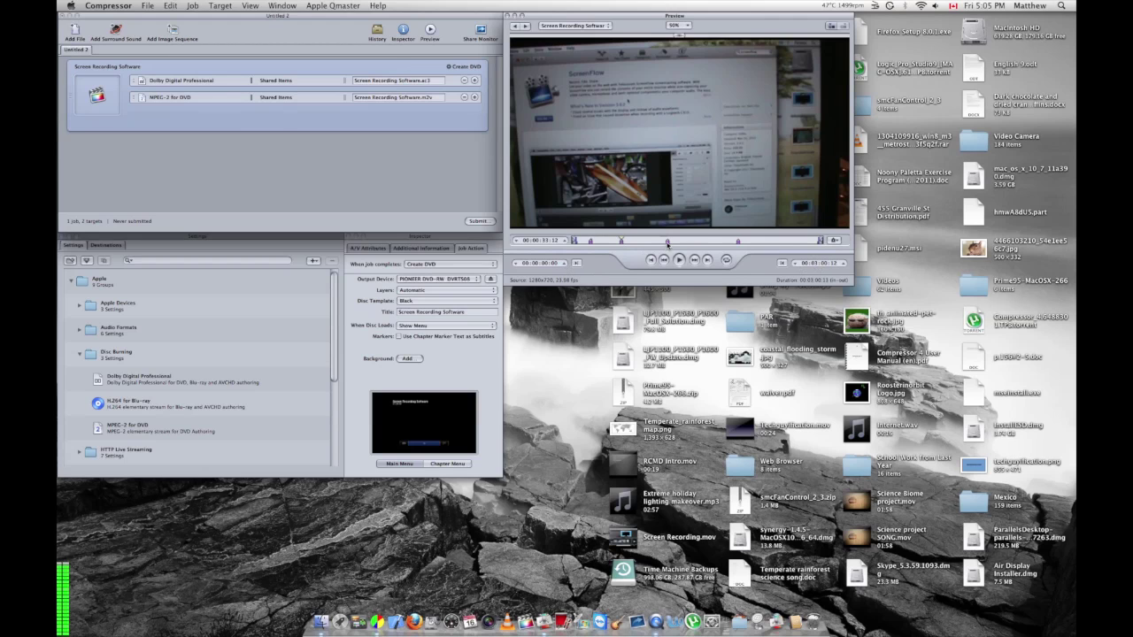
left_click(432, 164)
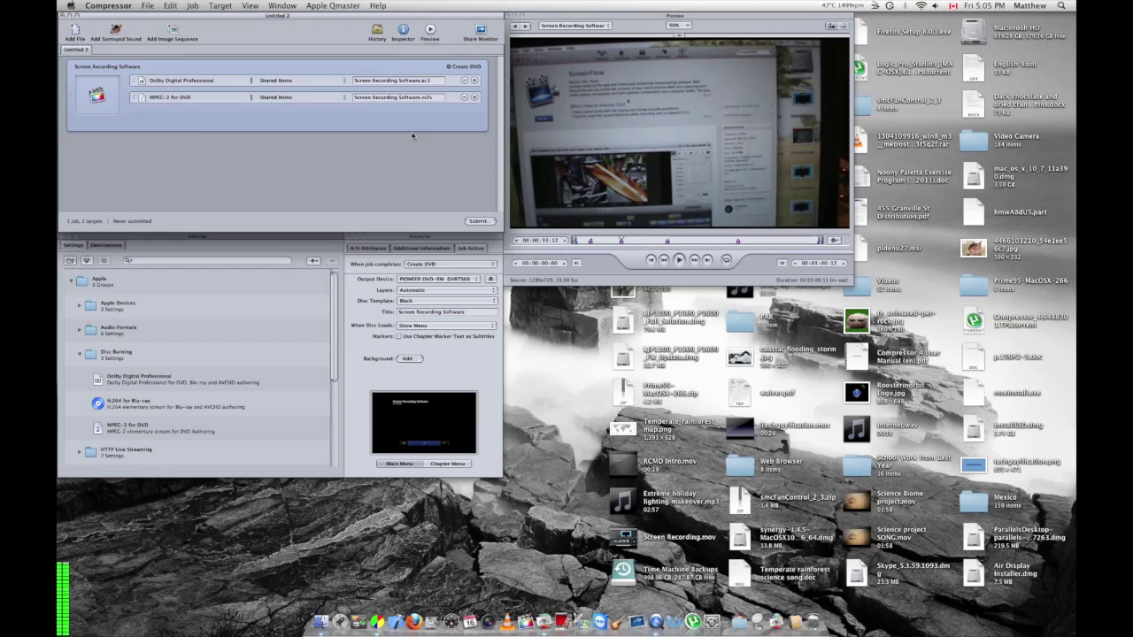
left_click(478, 221)
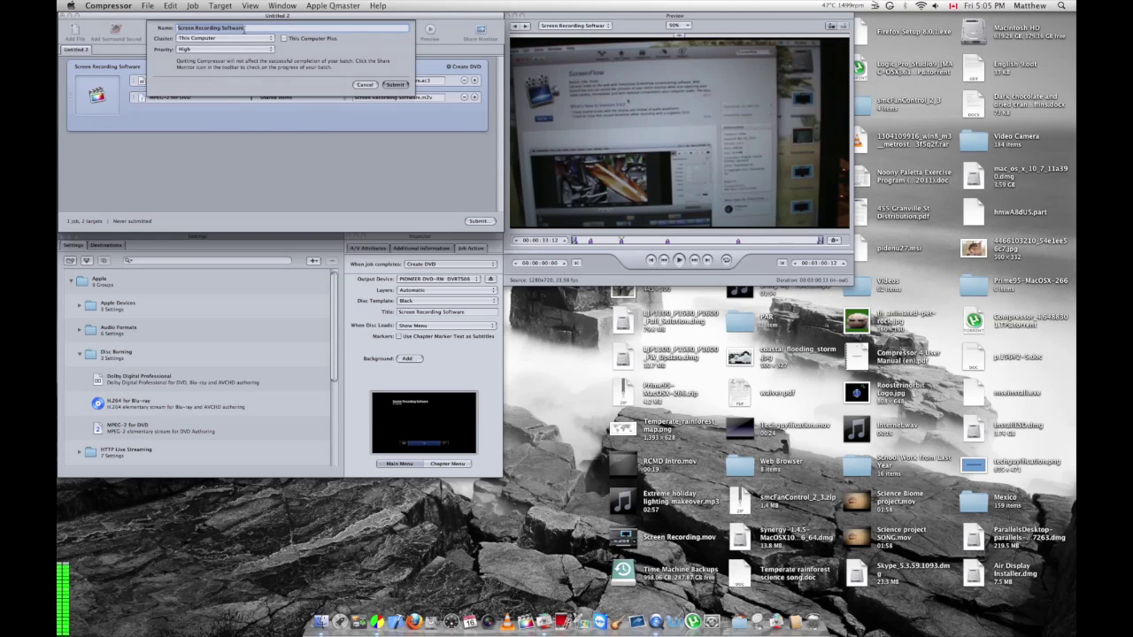
- Keep cluster This Computer and priority High in the submit sheet, then submit the batch
left_click(202, 40)
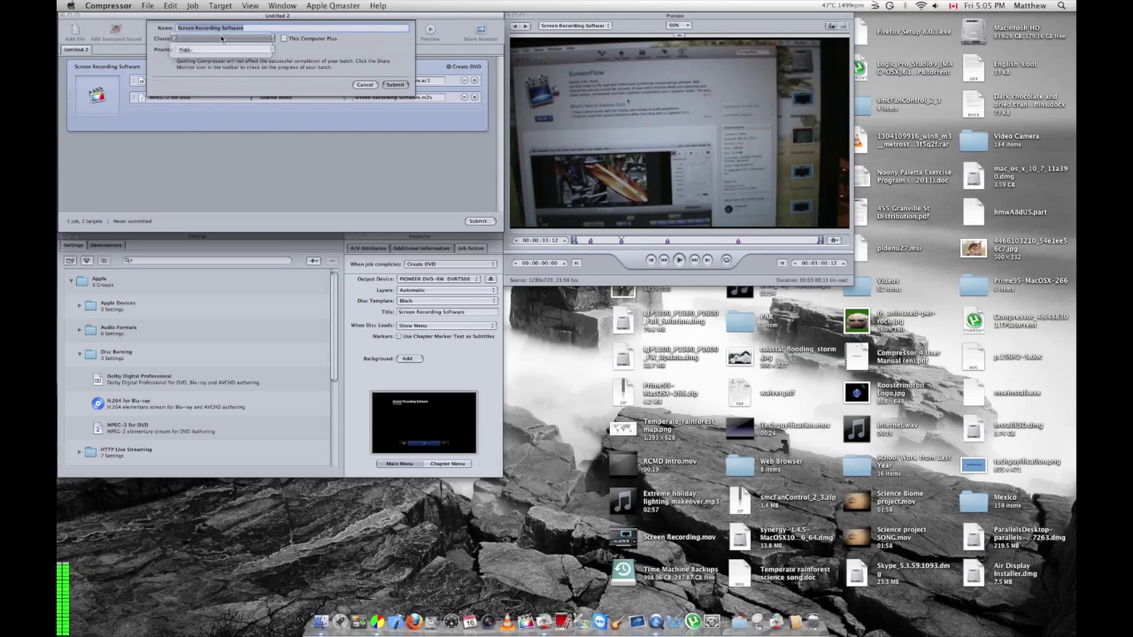
left_click(217, 40)
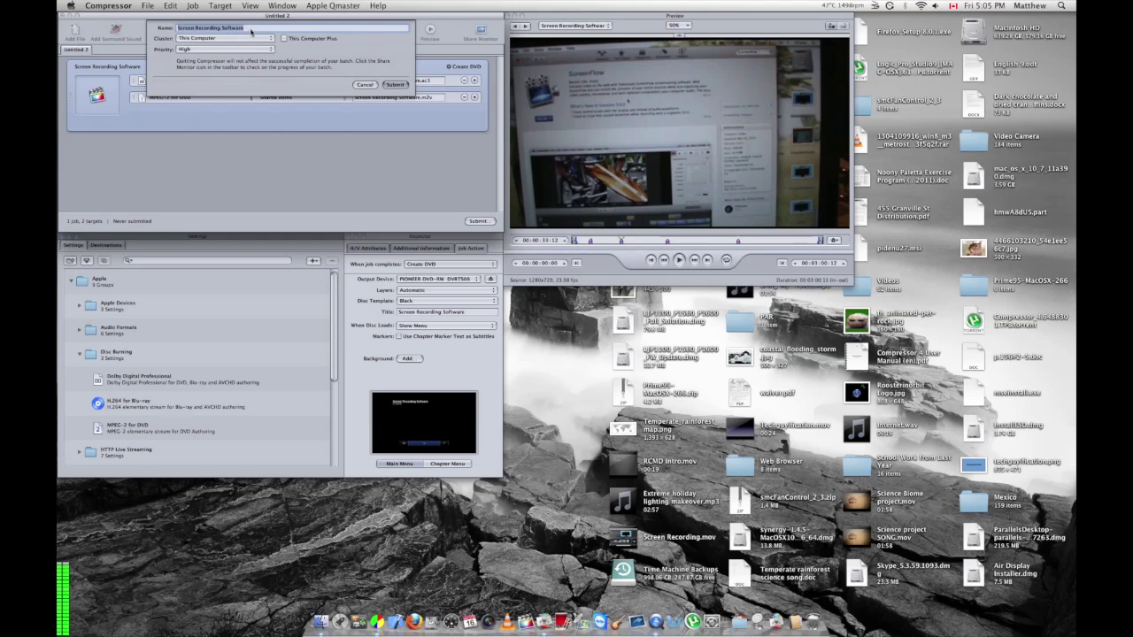
left_click(251, 29)
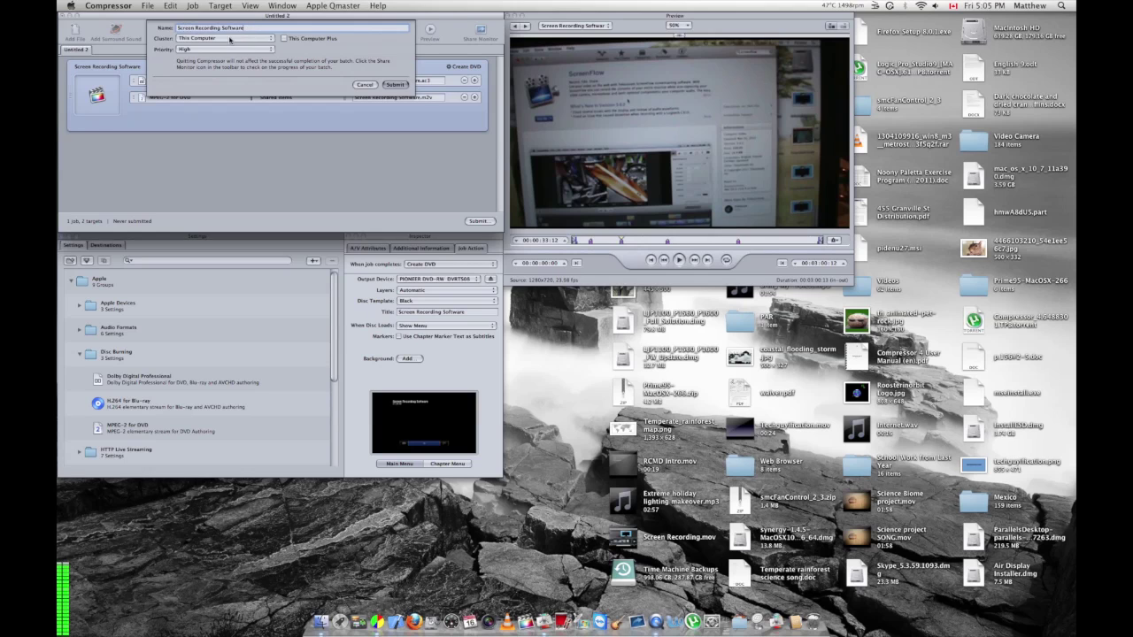
left_click(230, 40)
left_click(202, 40)
left_click(233, 49)
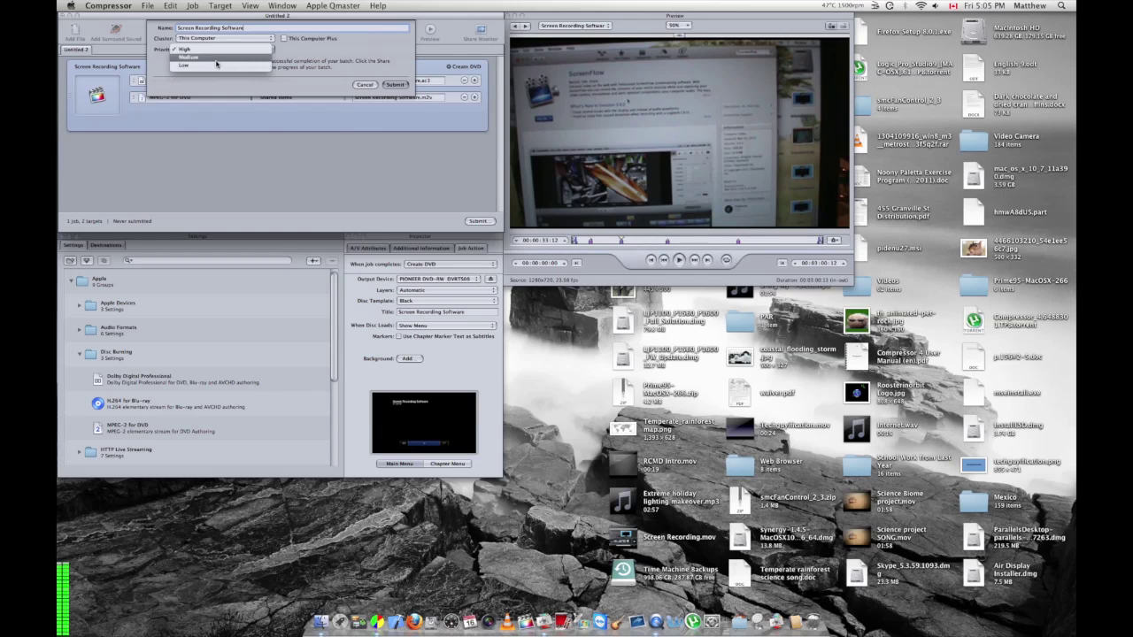
left_click(221, 49)
left_click(396, 84)
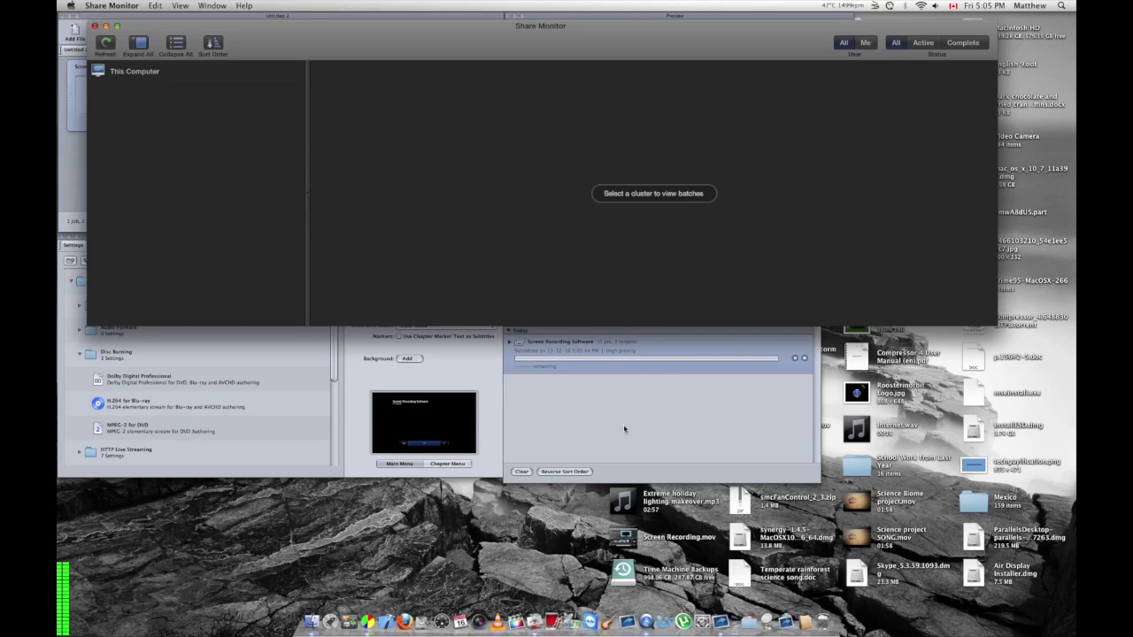
- Open Share Monitor and expand the History job to show its .ac3 and .m2v targets
left_click(624, 429)
left_click(511, 342)
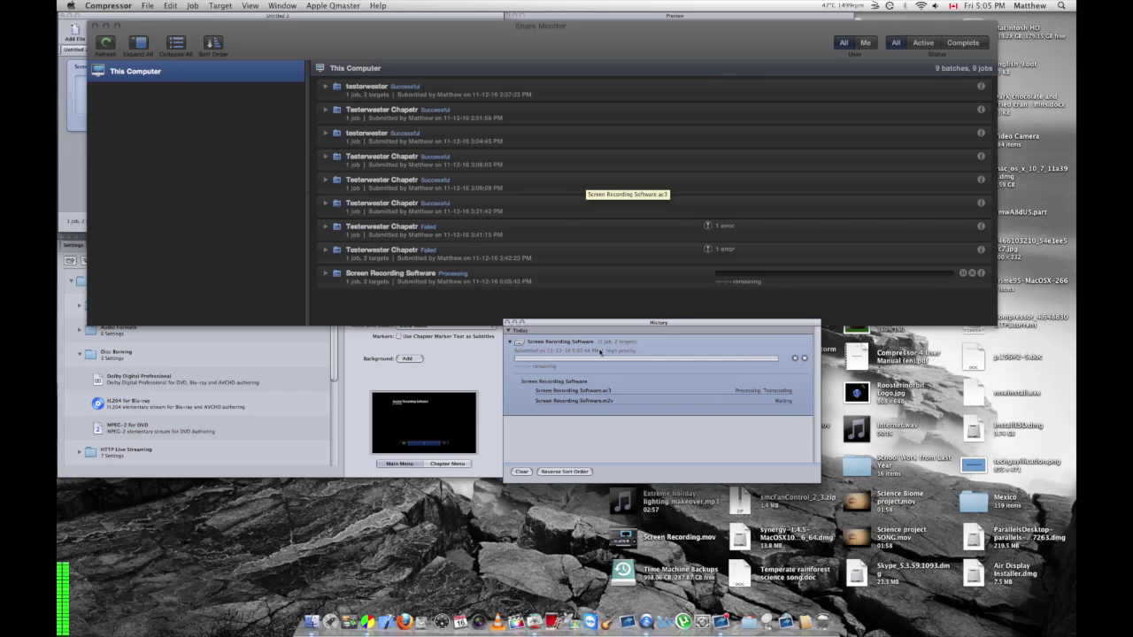
- Expand the Screen Recording Software batch to reveal its job processing 2 targets
left_click(325, 273)
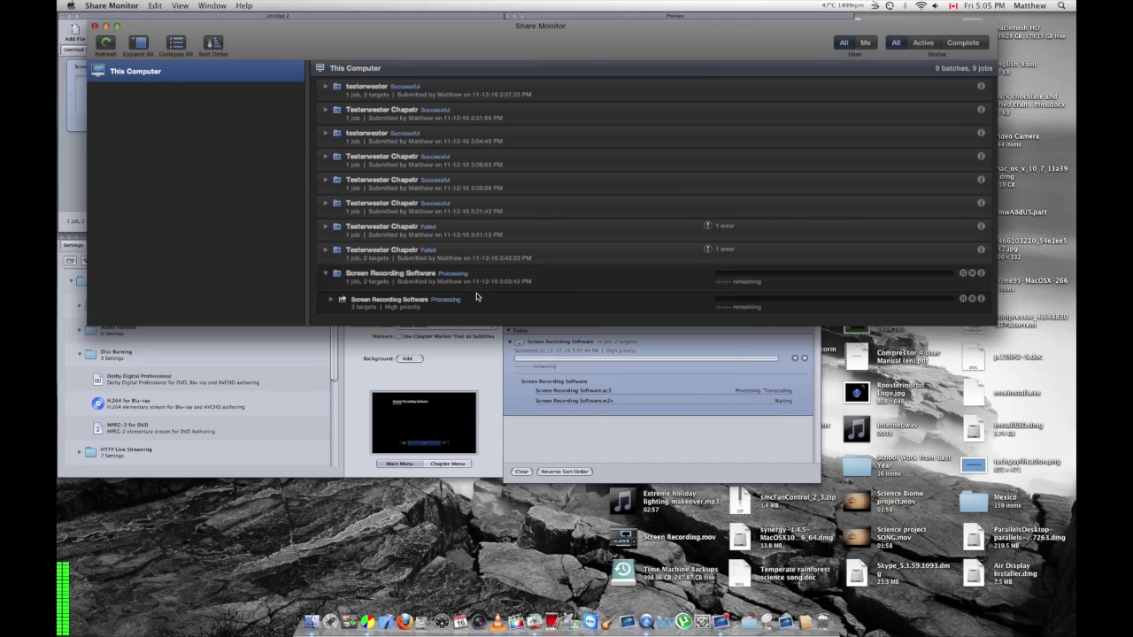